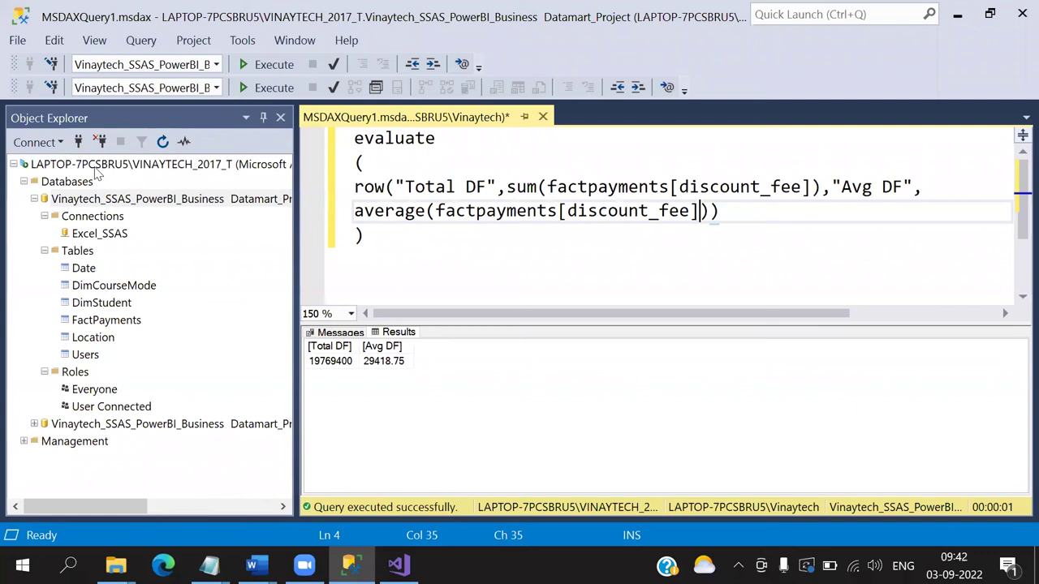
Copy the Analysis Services server name from the Connect to Server dialog and close the dialog without connecting.
click(35, 142)
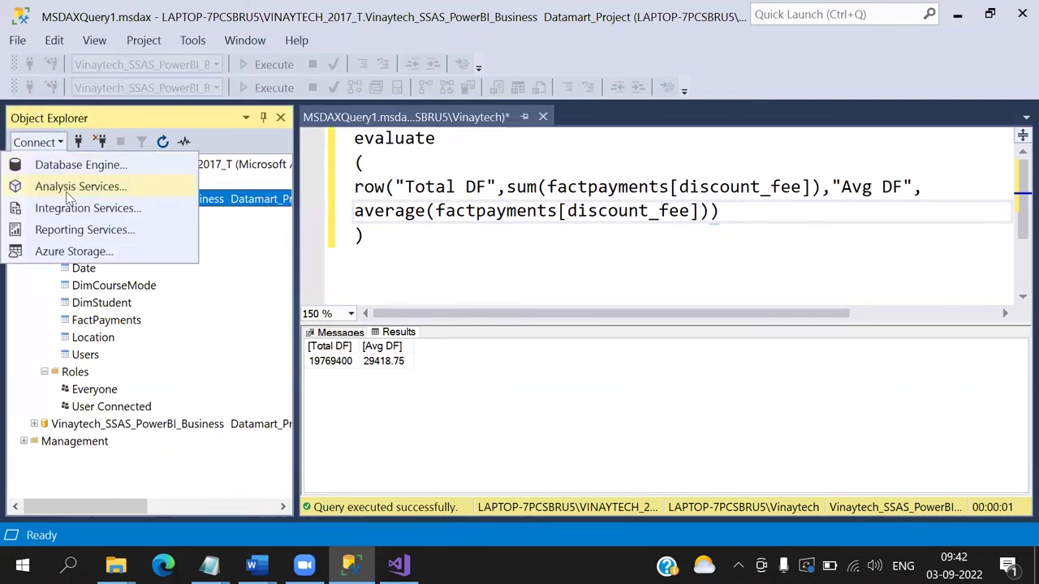
click(68, 188)
click(677, 172)
double_click(678, 173)
key(ctrl+c)
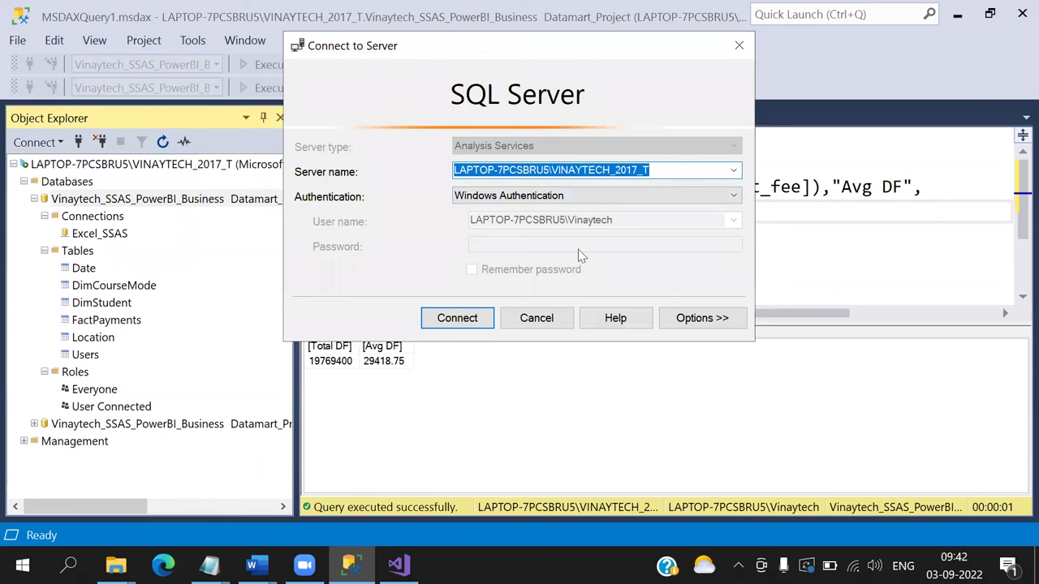
click(556, 321)
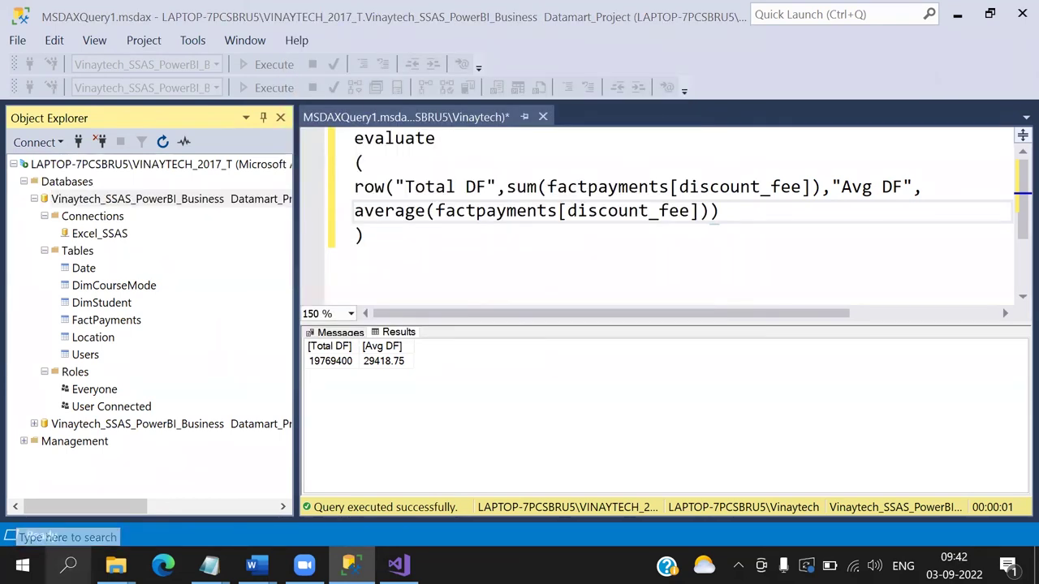
Search for Excel in Windows, launch it and create a blank workbook.
click(69, 566)
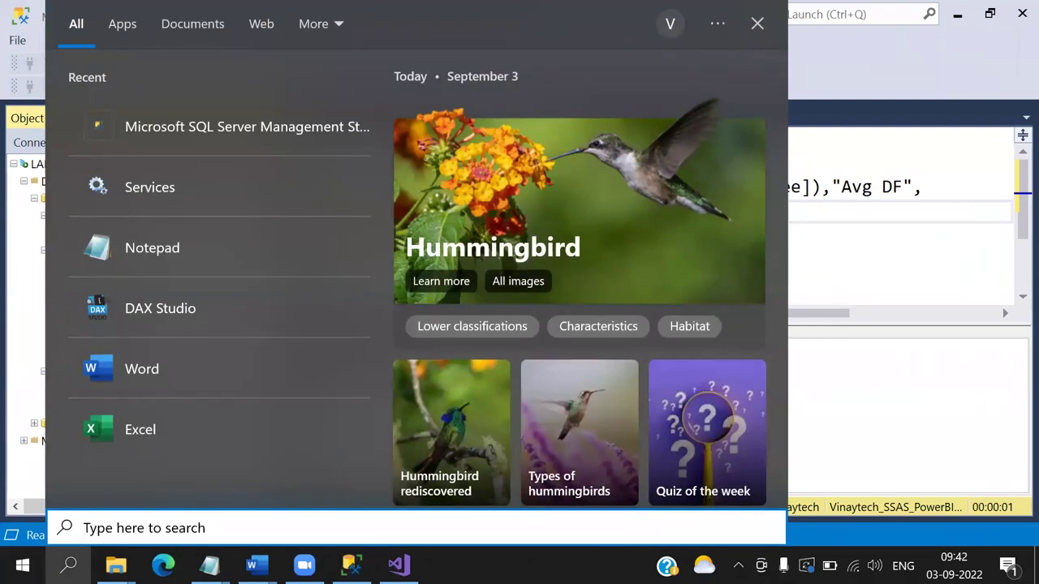
text(excel)
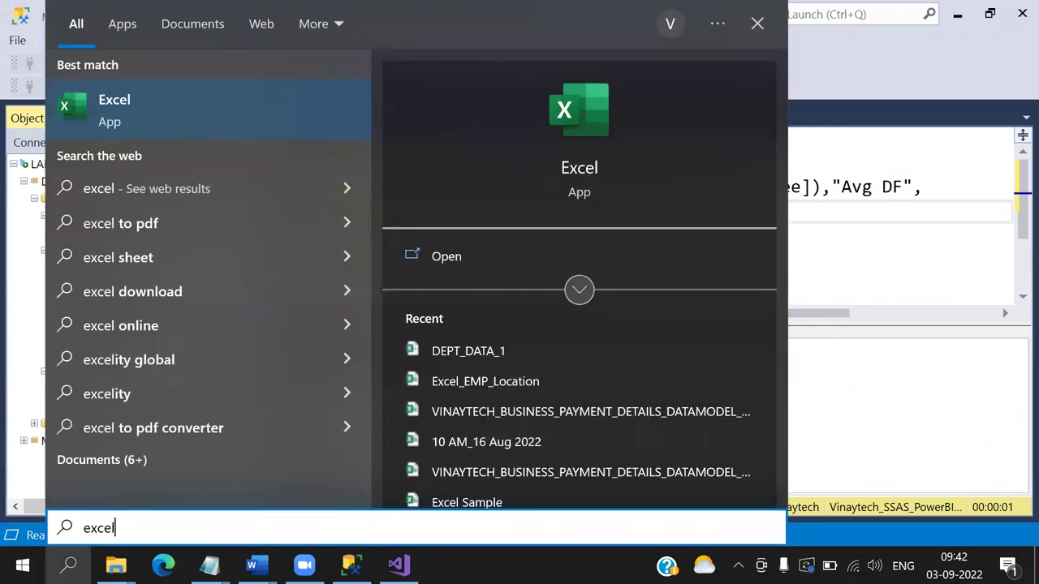
key(Return)
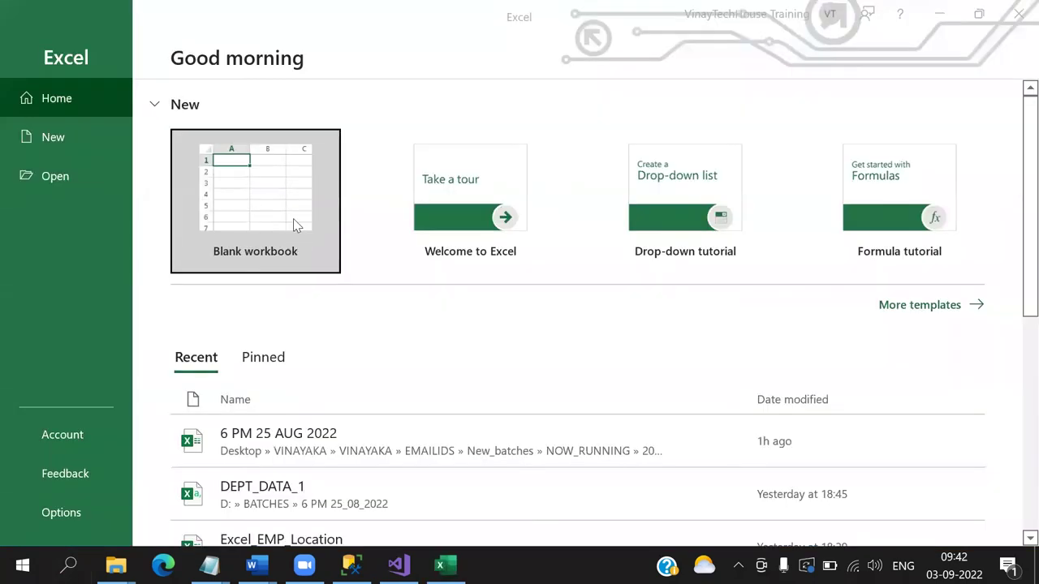
click(281, 218)
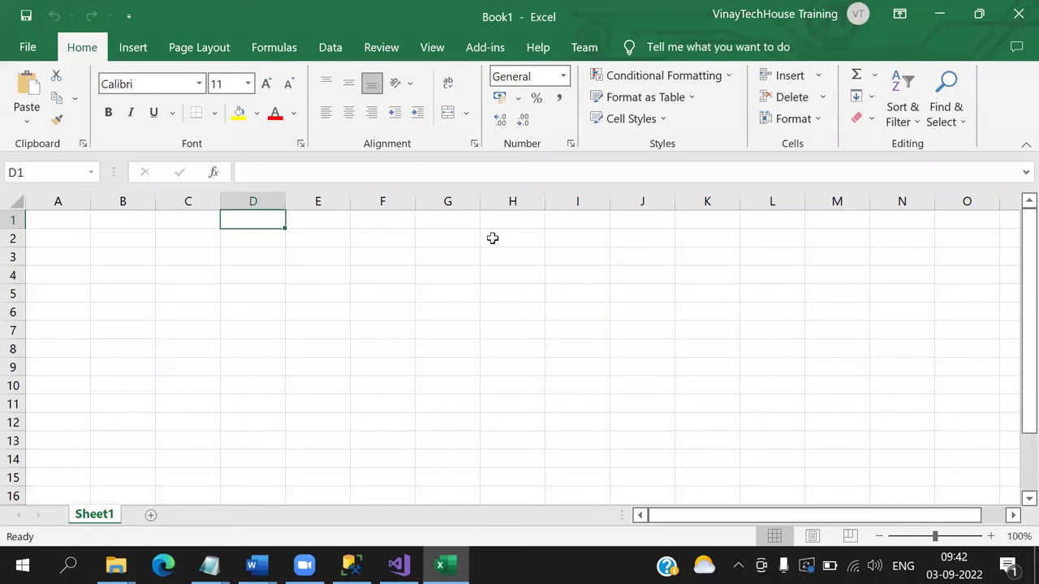
Connect the workbook to the Analysis Services server LAPTOP-7PCSBRU5\VINAYTECH_2017_T using the copied server name and Windows Authentication.
click(331, 50)
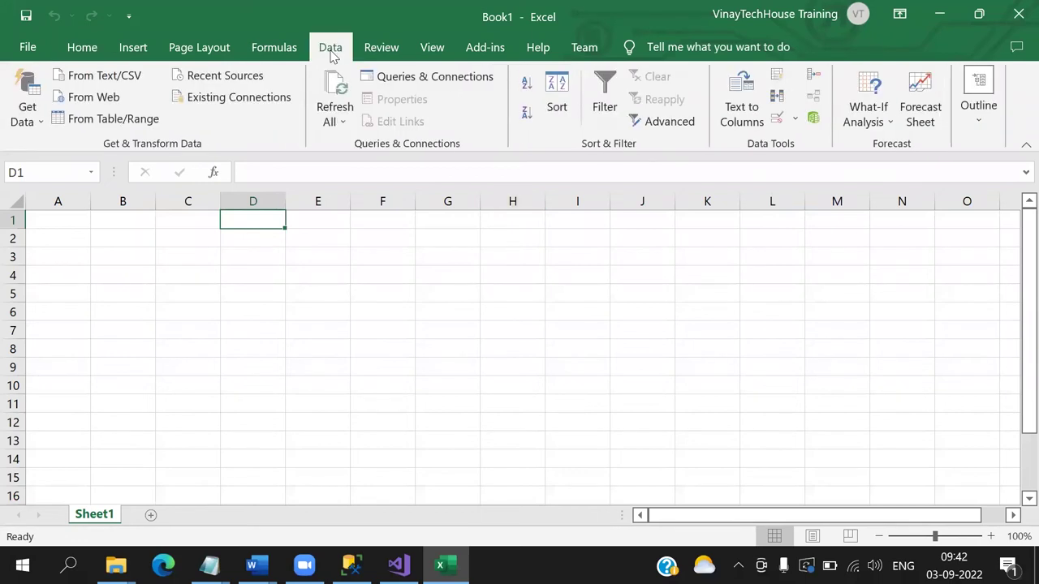
click(28, 109)
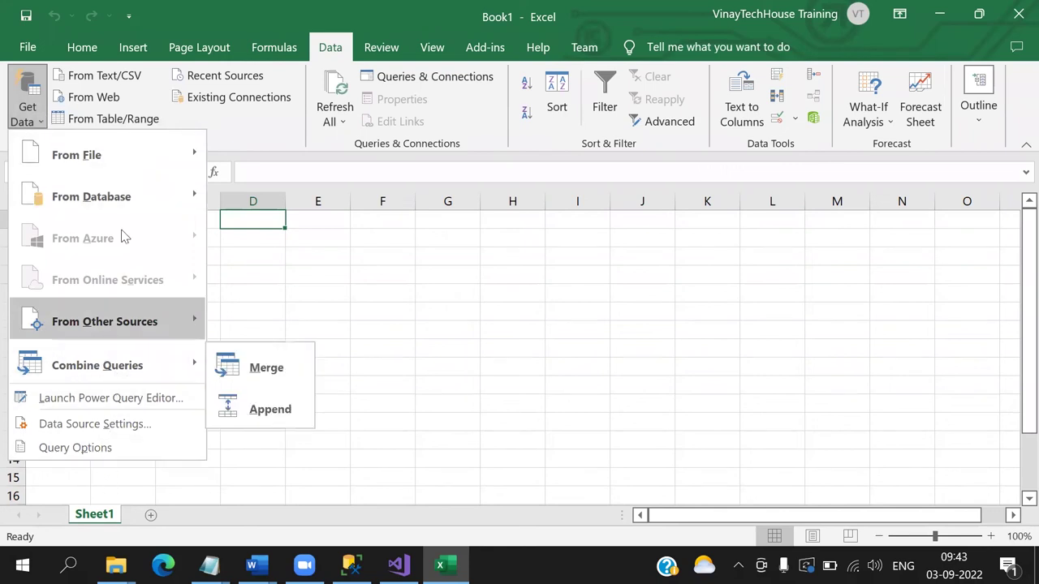
mouse_move(150, 208)
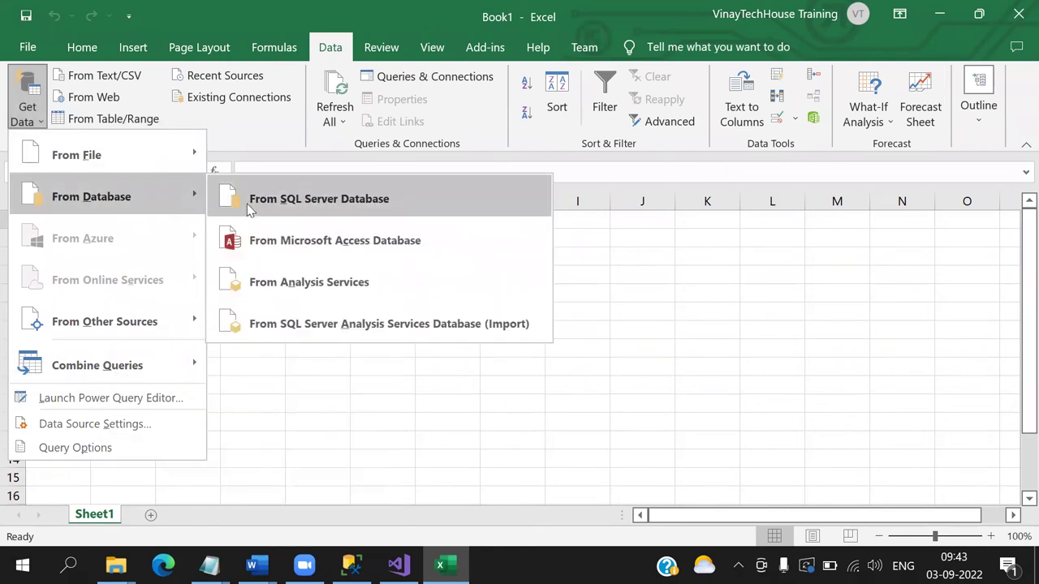
click(336, 300)
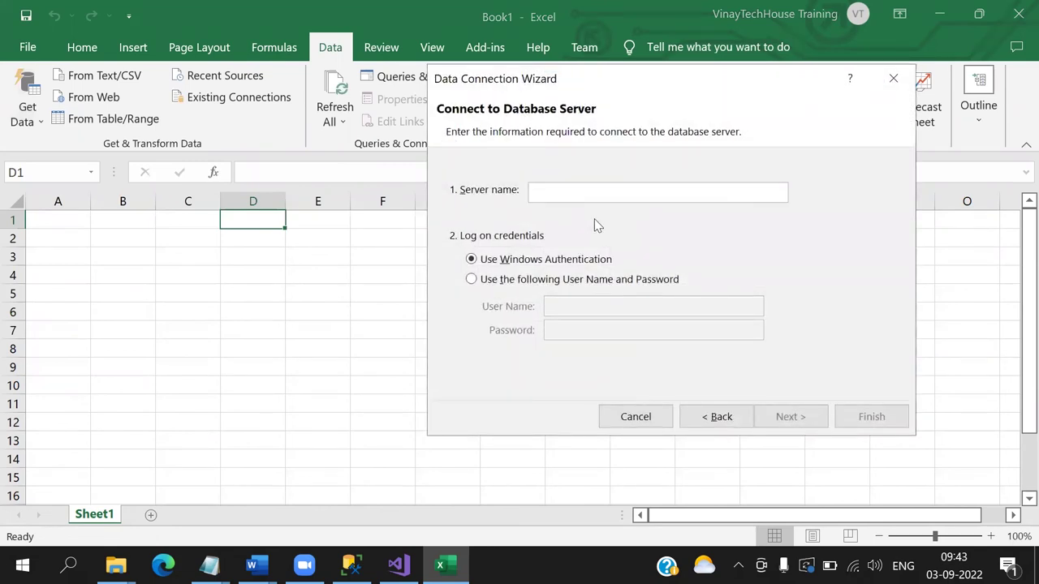
key(ctrl+v)
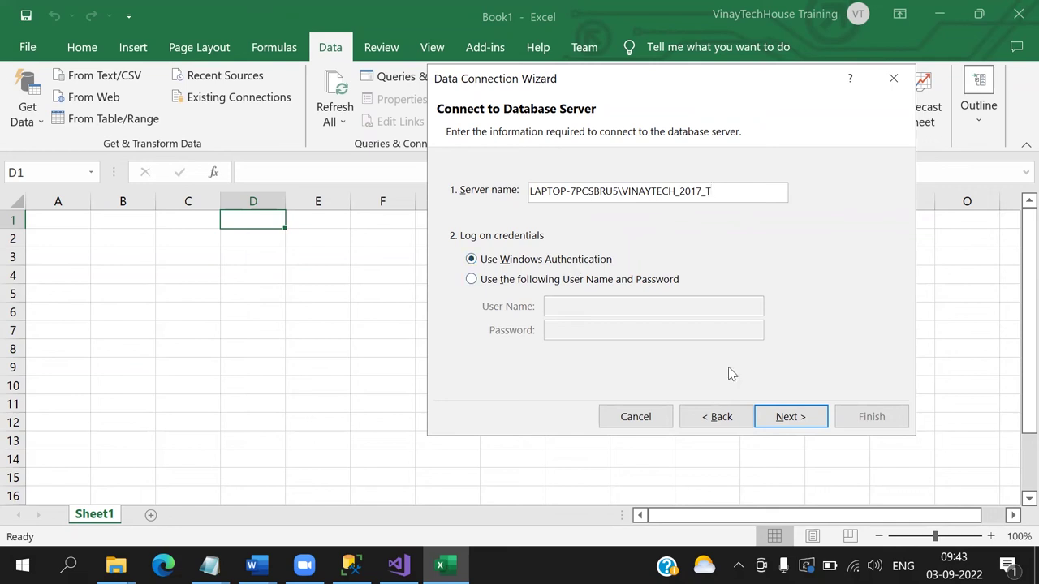
click(786, 417)
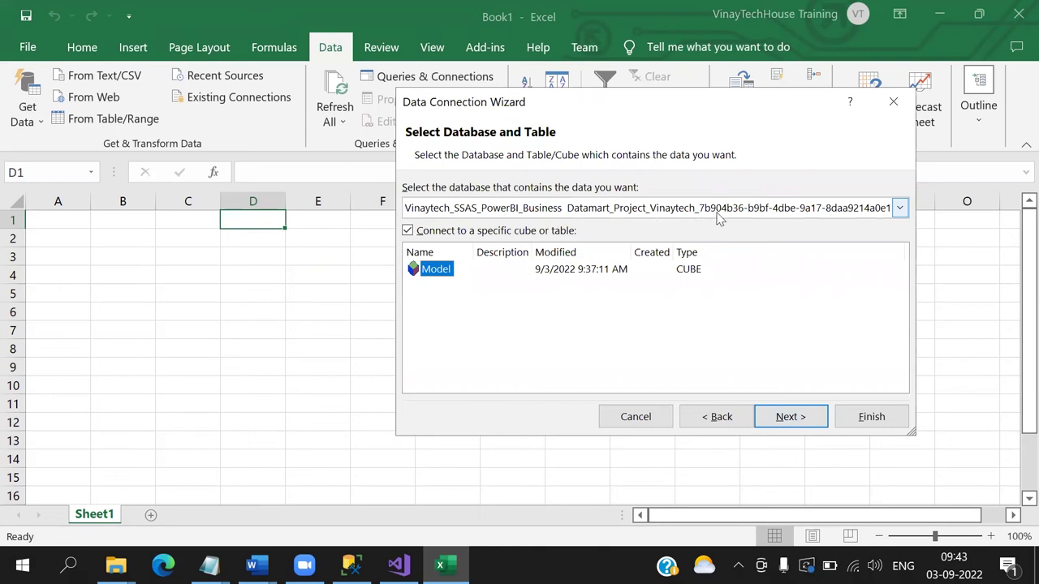
Choose the database Vinaytech_SSAS_PowerBI_Business Datamart_Project with its Model cube and save the data connection file under the default name.
click(900, 211)
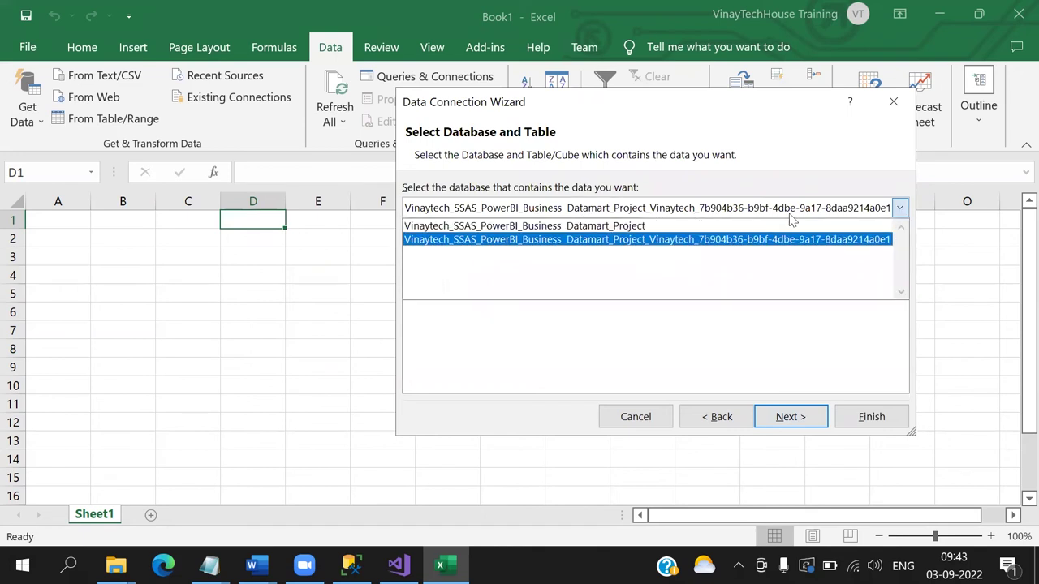
click(727, 227)
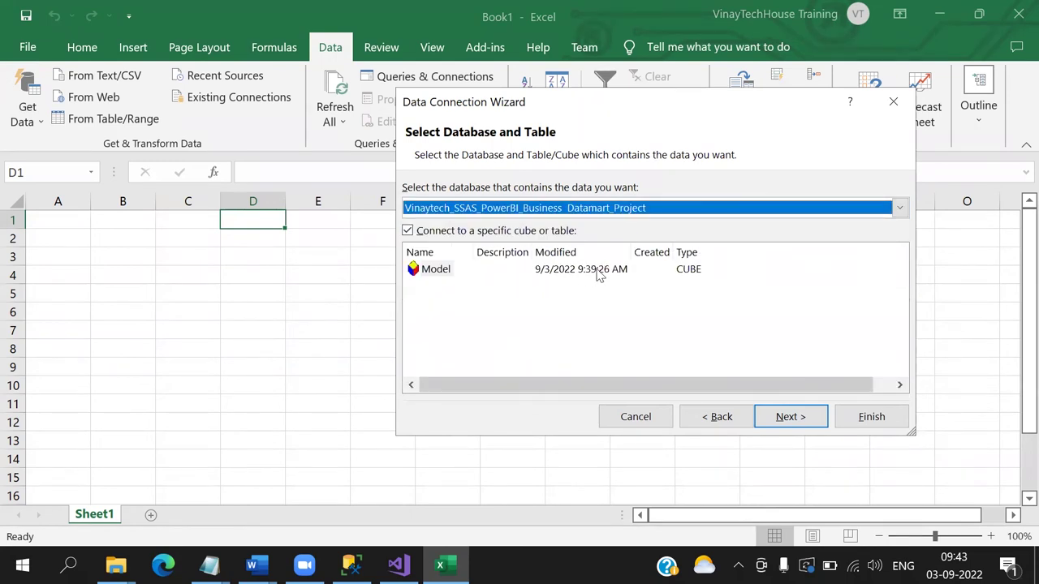
click(785, 418)
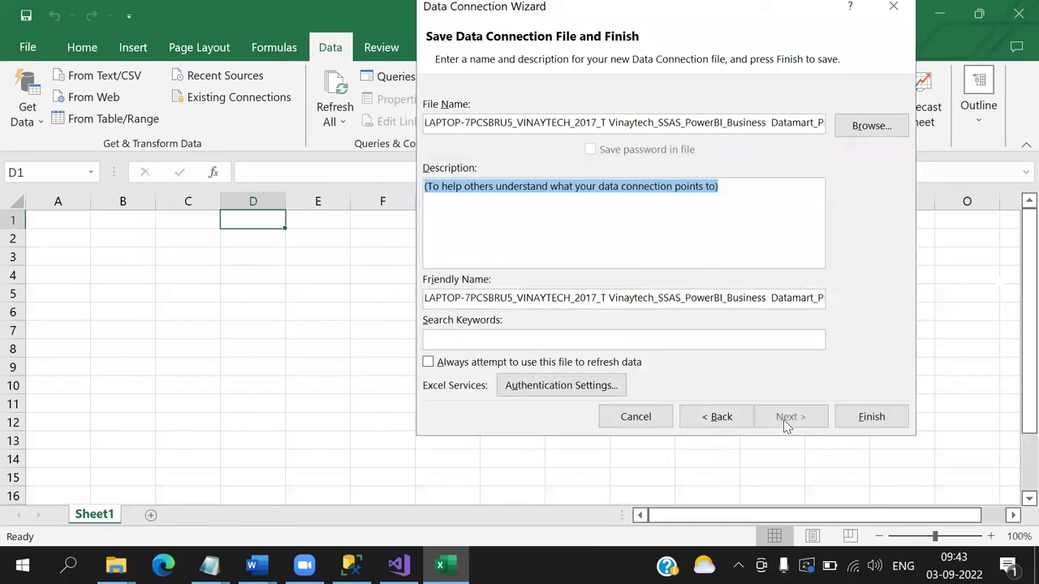
click(869, 426)
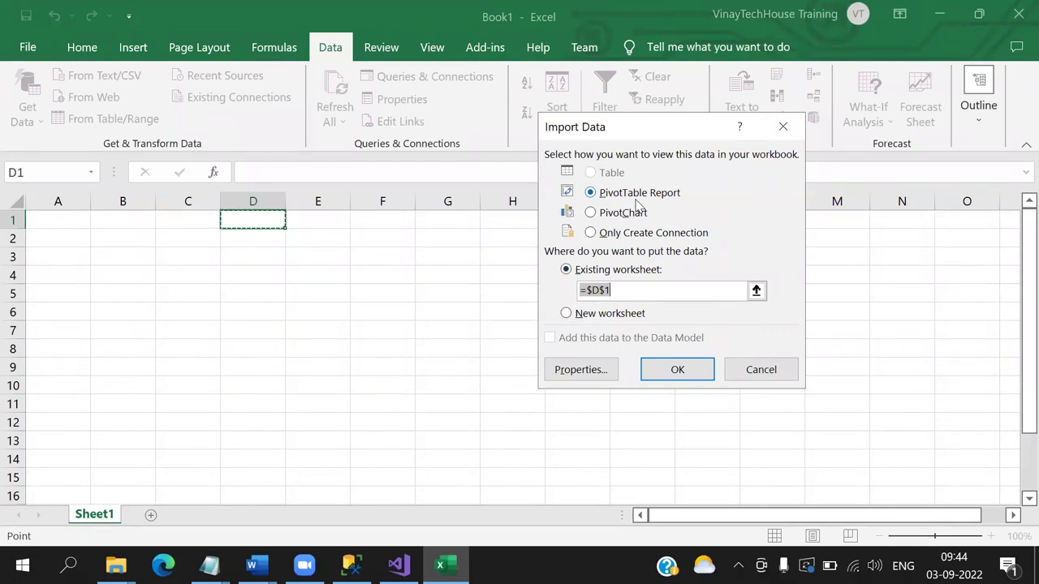
Import the data as a PivotTable Report at cell D1 of the existing worksheet and auto-hide the ribbon.
click(666, 369)
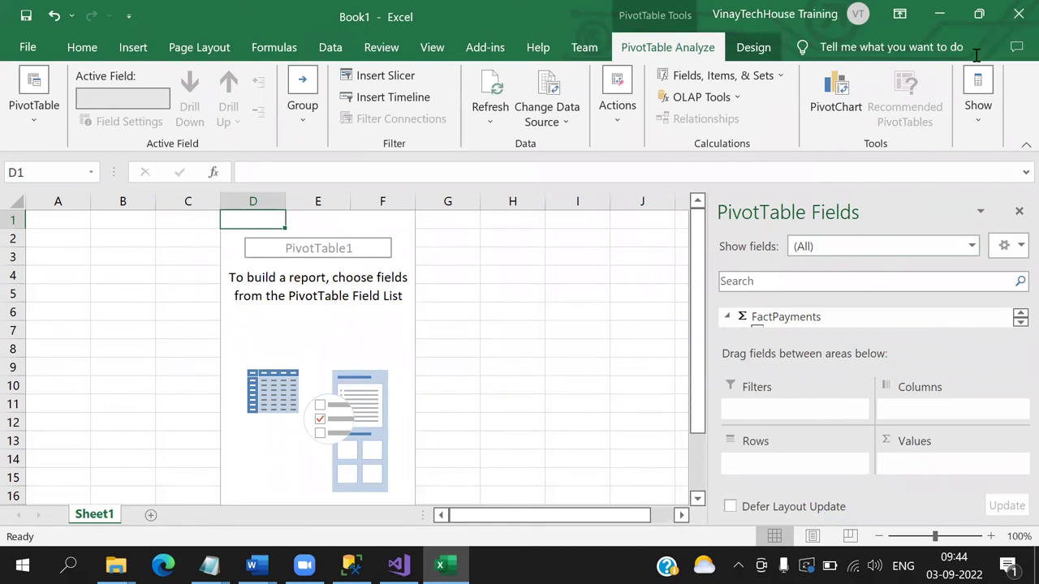
click(900, 13)
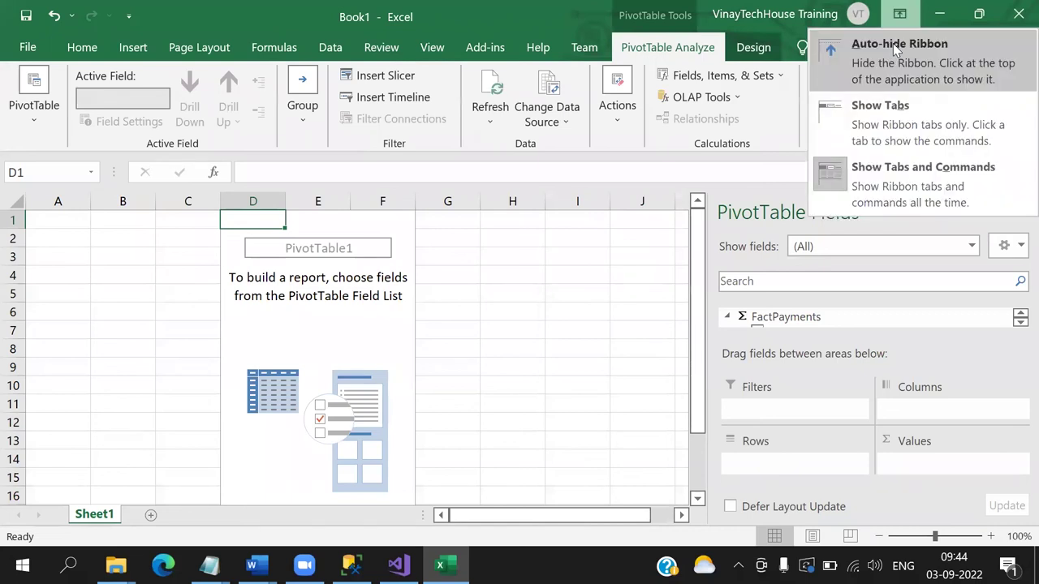
click(893, 43)
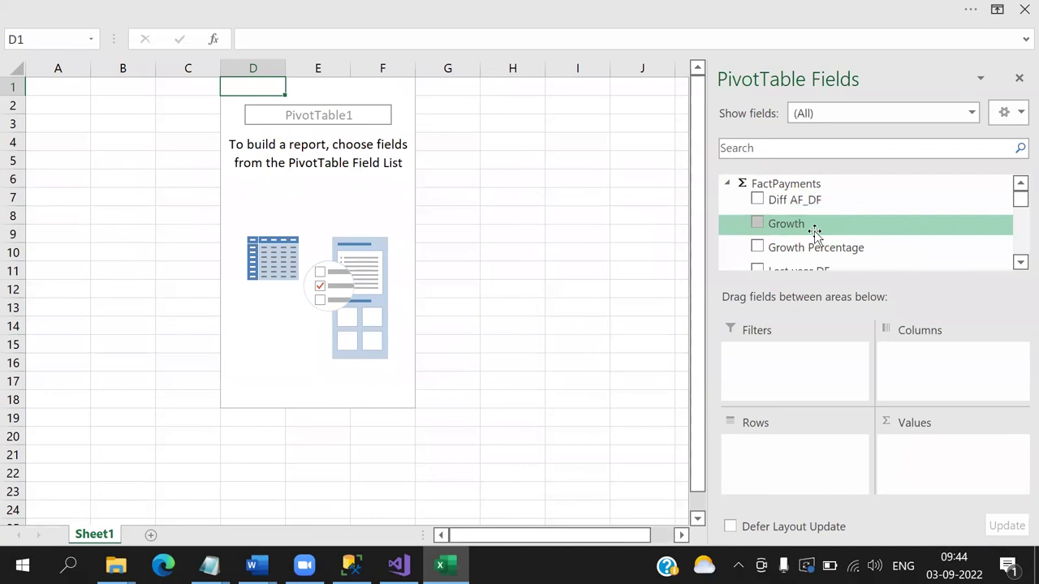
Look through the FactPayments measures in the PivotTable field list and expand the KPIs group.
scroll(816, 231, up, 5)
scroll(816, 231, down, 6)
scroll(816, 231, up, 2)
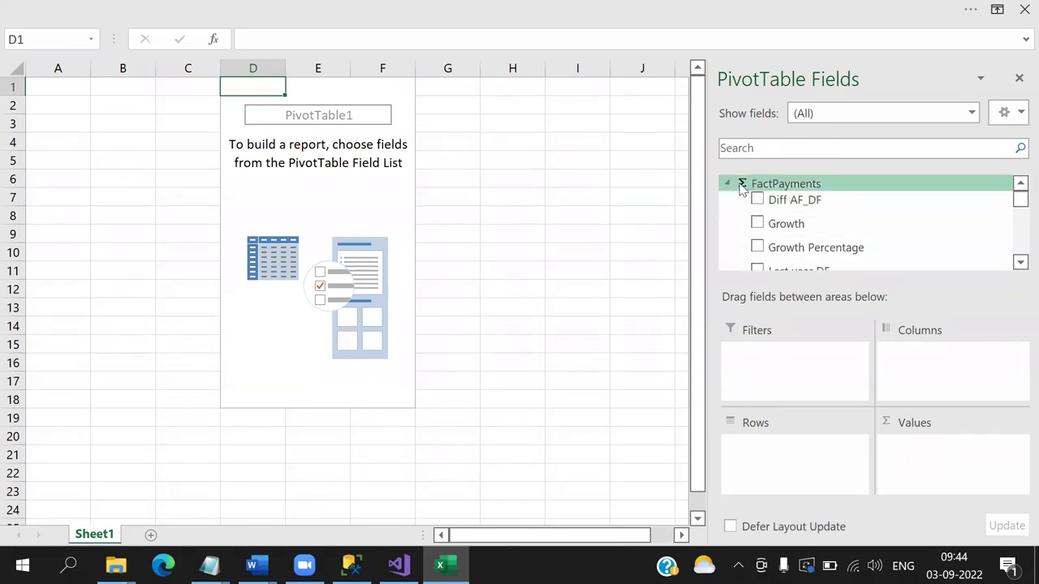
scroll(812, 195, down, 3)
scroll(816, 196, down, 1)
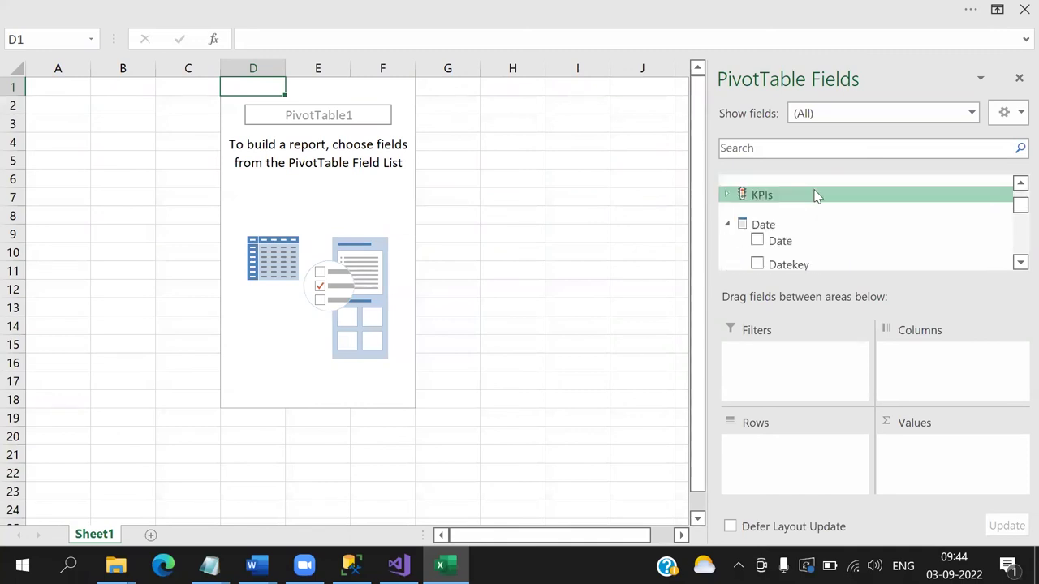
click(725, 201)
scroll(869, 204, down, 2)
scroll(851, 208, up, 1)
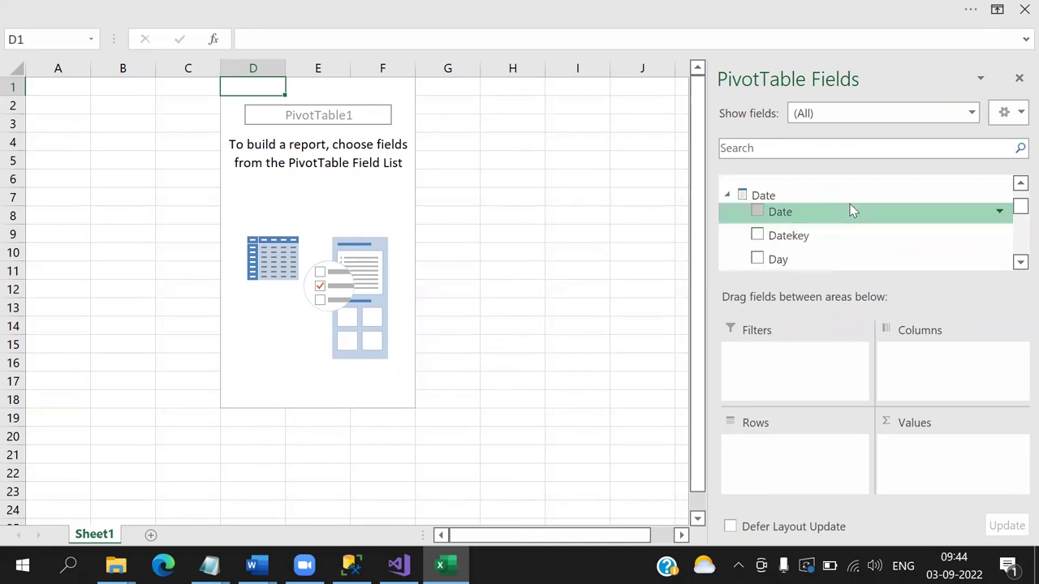
Examine the available fields of the Date, DimCourseMode, DimStudent and FactPayments tables in the PivotTable field list.
scroll(852, 209, down, 5)
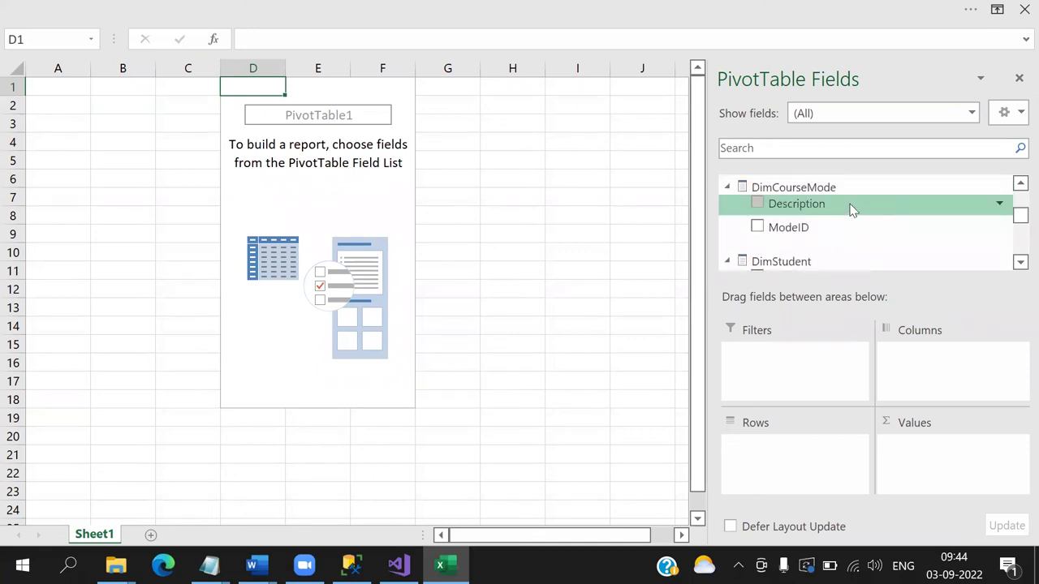
scroll(852, 210, down, 1)
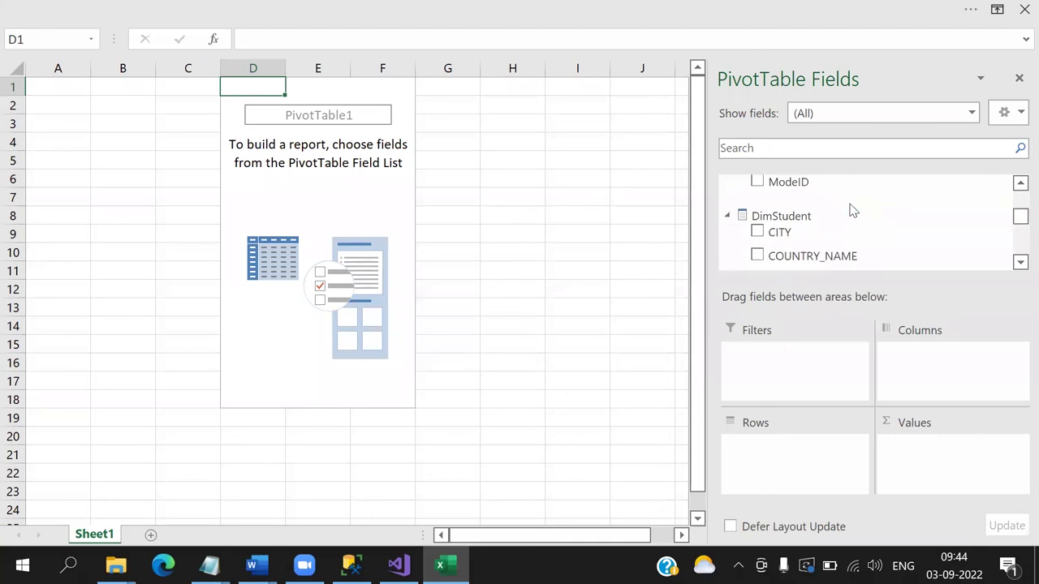
scroll(851, 210, down, 6)
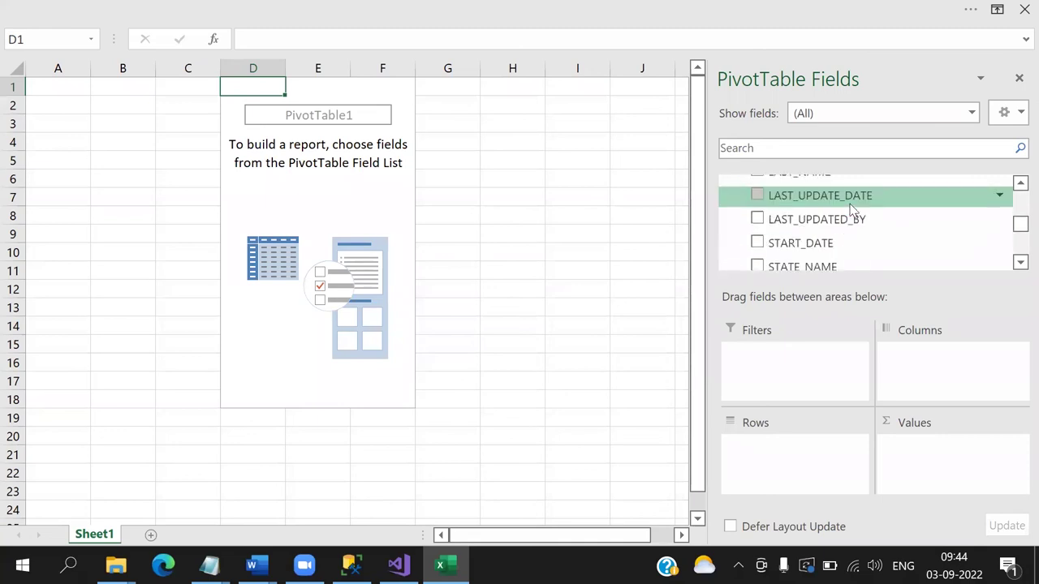
scroll(852, 209, down, 1)
scroll(851, 209, down, 4)
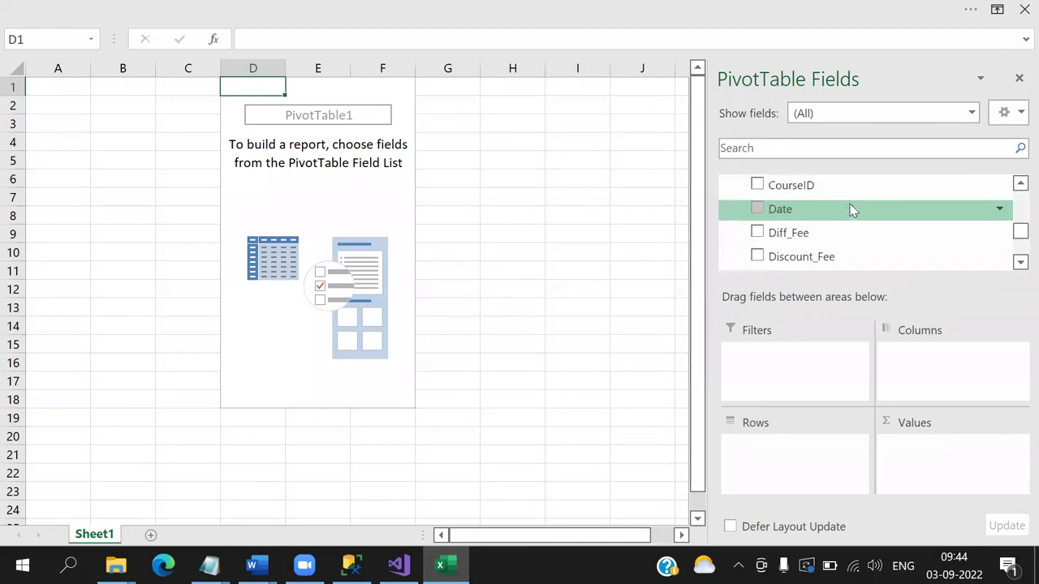
scroll(852, 210, up, 5)
scroll(852, 210, up, 2)
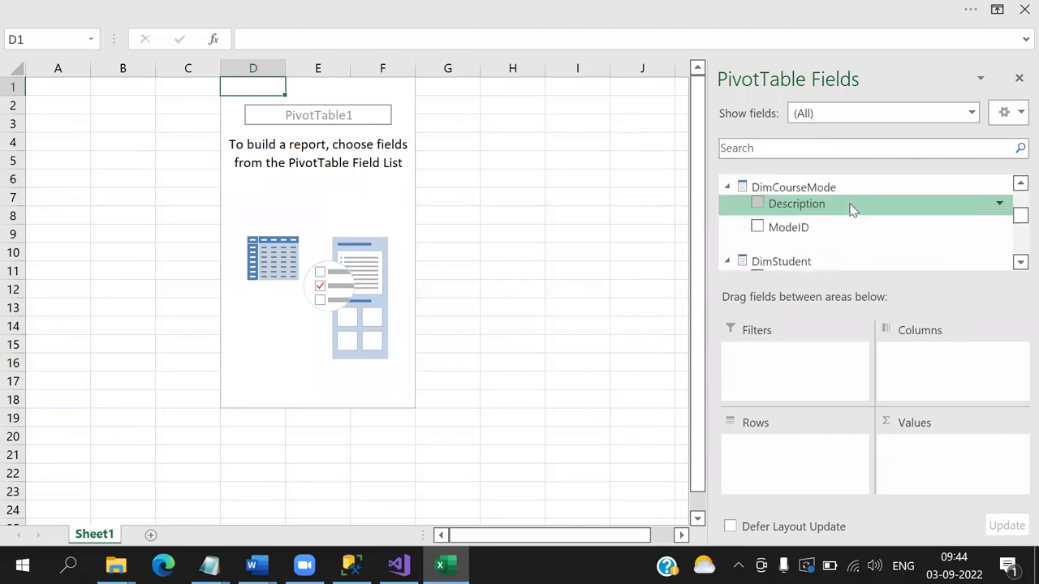
scroll(851, 209, down, 2)
scroll(851, 211, up, 1)
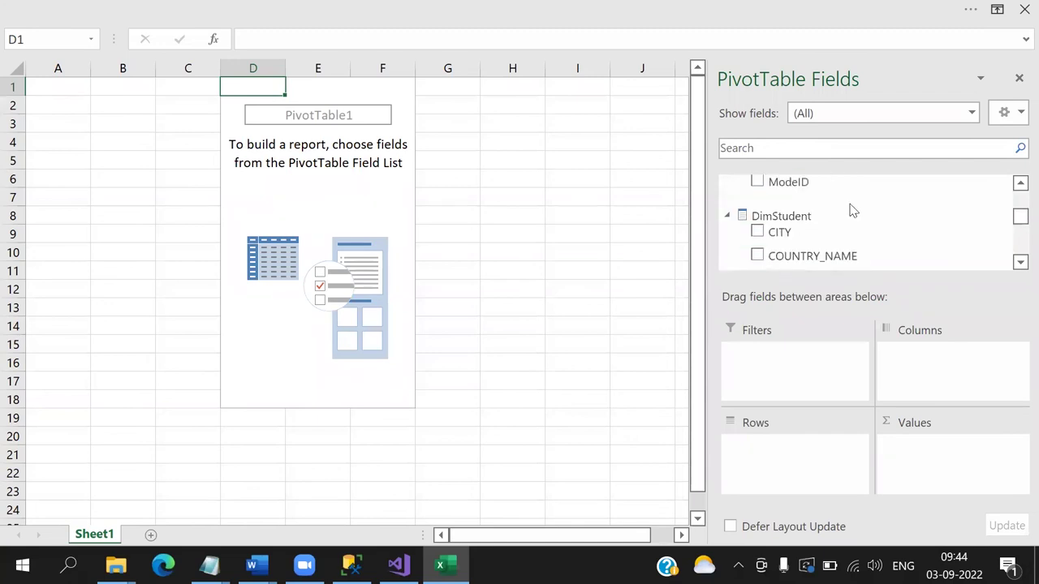
scroll(852, 210, up, 1)
scroll(852, 210, up, 5)
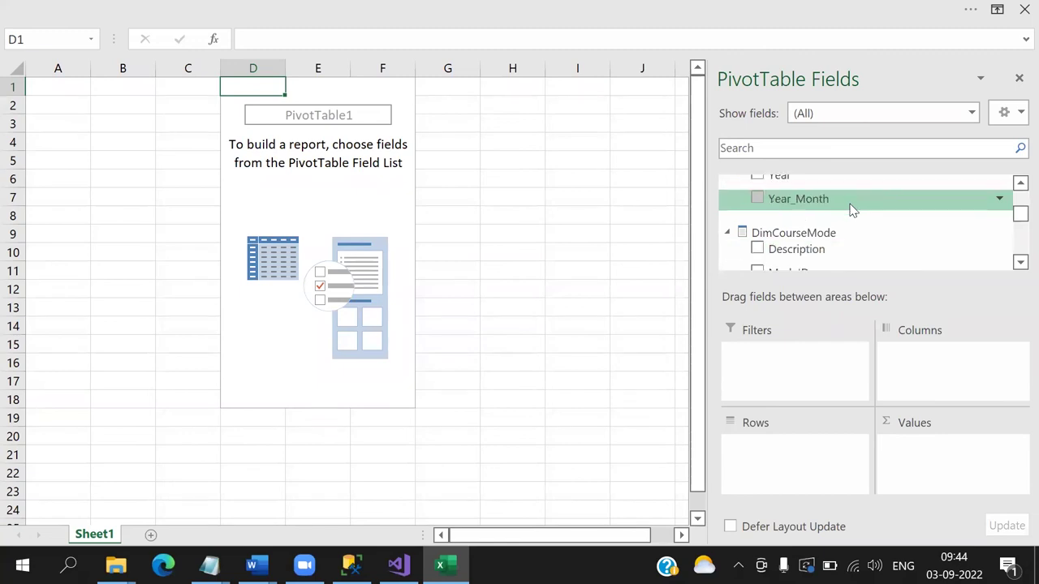
scroll(852, 210, up, 2)
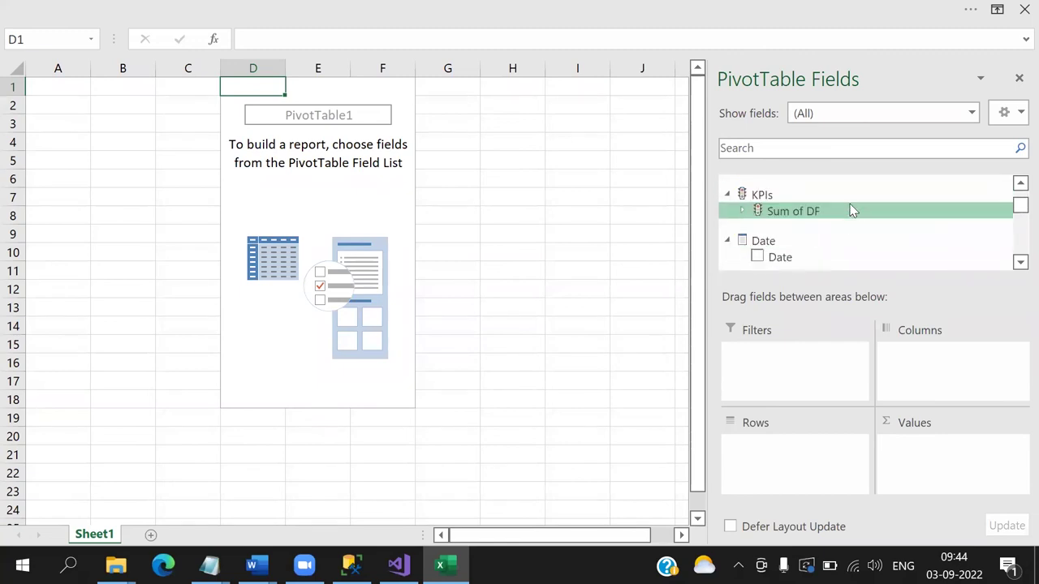
scroll(852, 211, down, 9)
scroll(852, 211, down, 1)
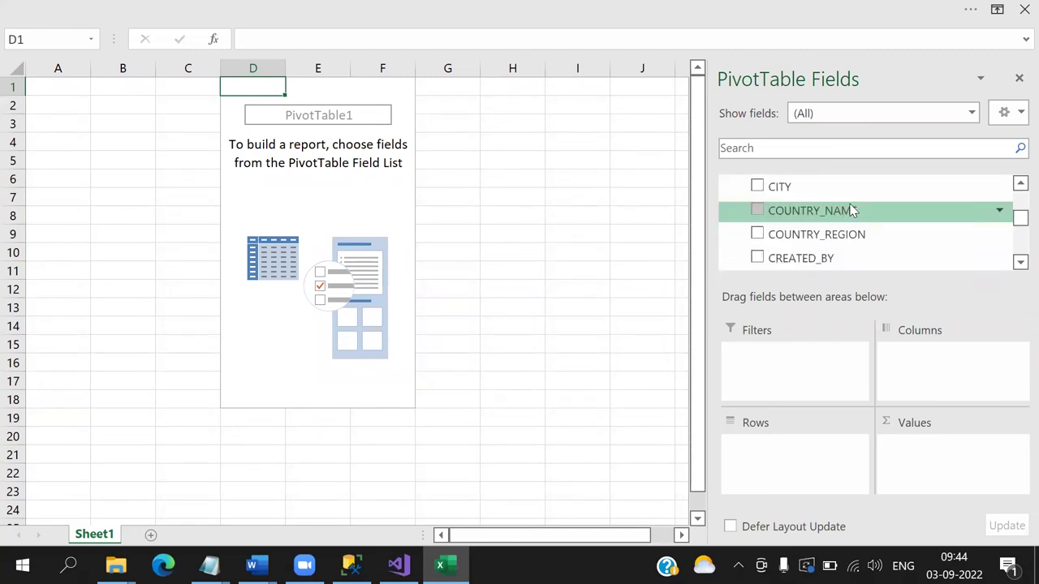
scroll(851, 211, up, 2)
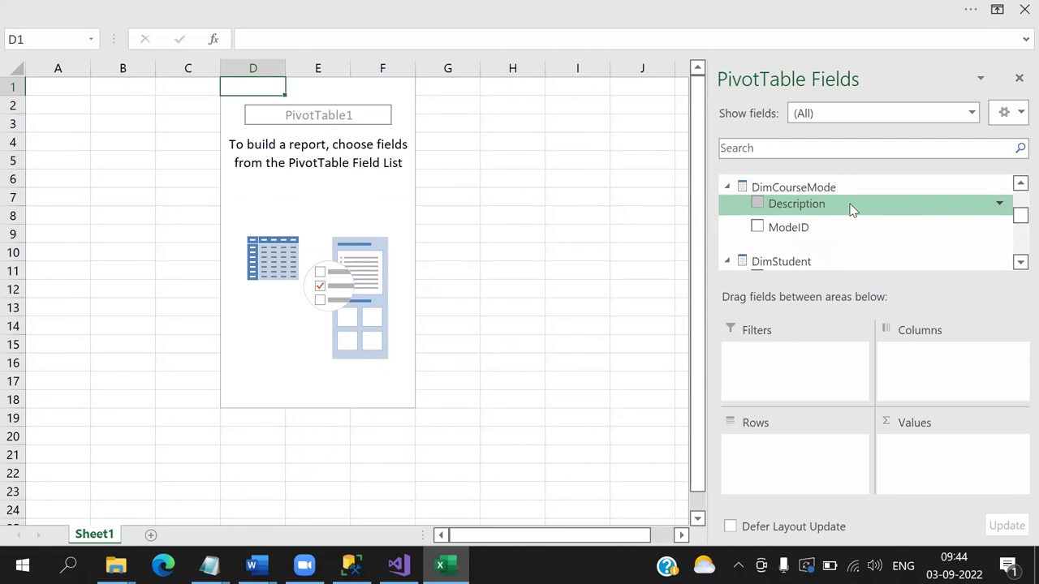
scroll(851, 211, down, 1)
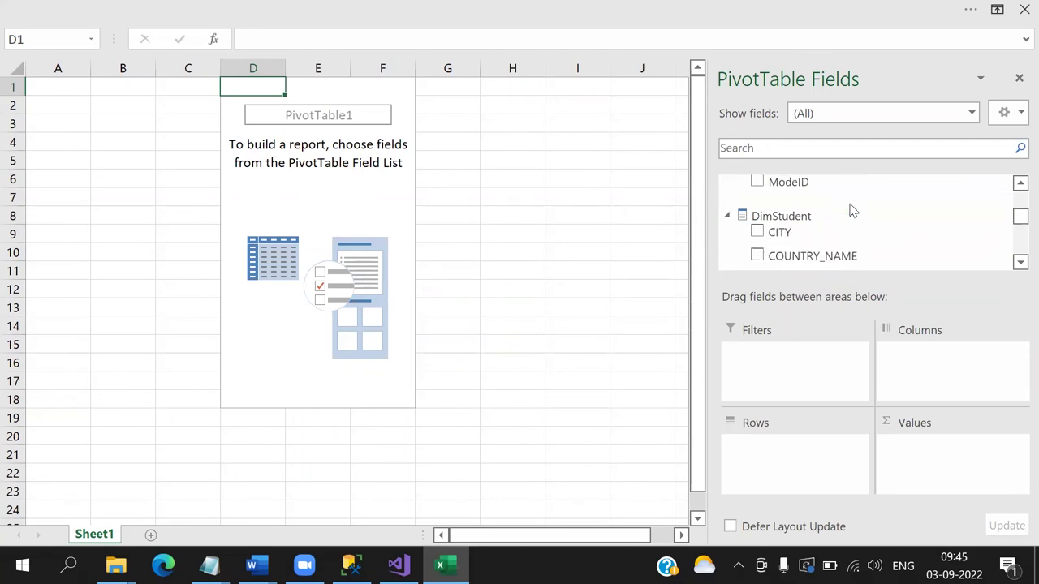
scroll(851, 211, down, 15)
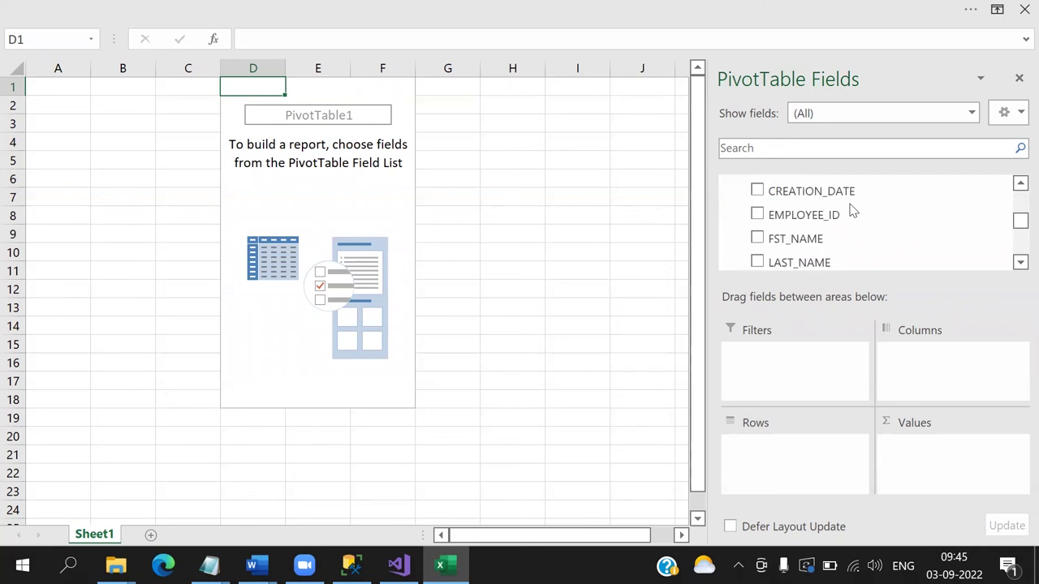
Add UserID from the Users table as the PivotTable rows and Sum of DF from FactPayments as a value.
scroll(852, 210, down, 2)
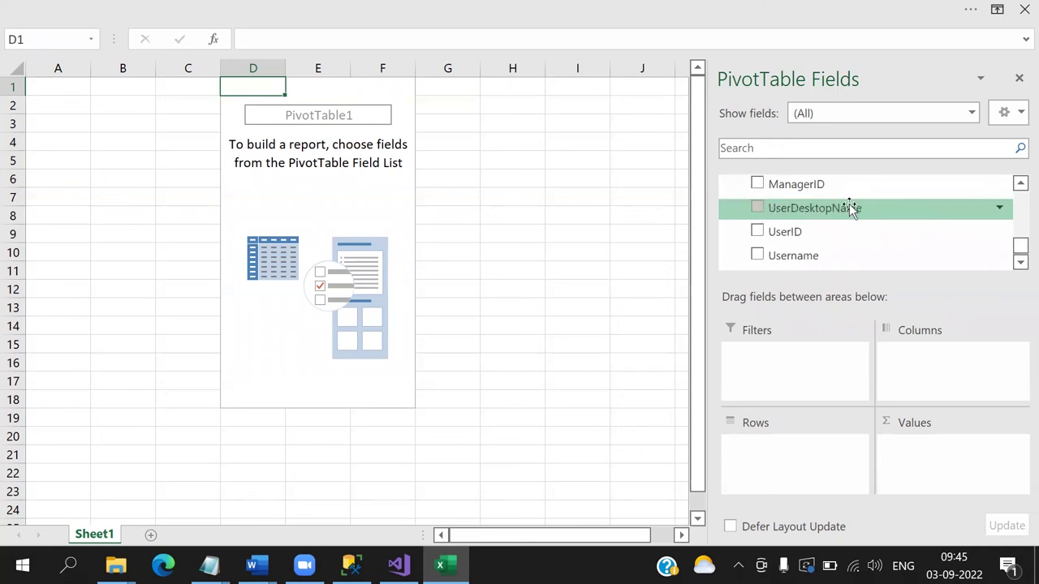
click(757, 233)
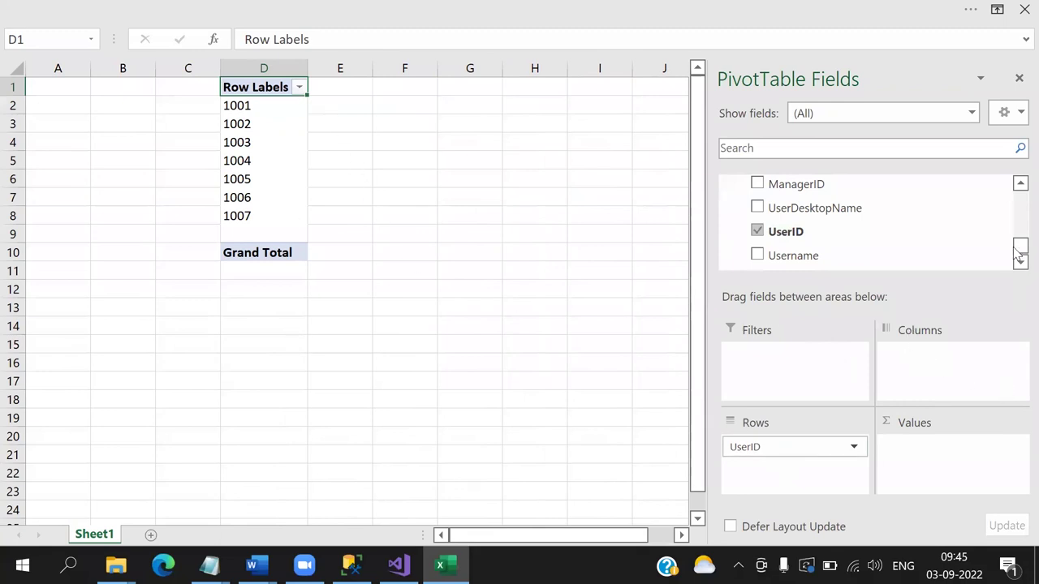
drag(1020, 247, 1020, 202)
scroll(849, 216, up, 2)
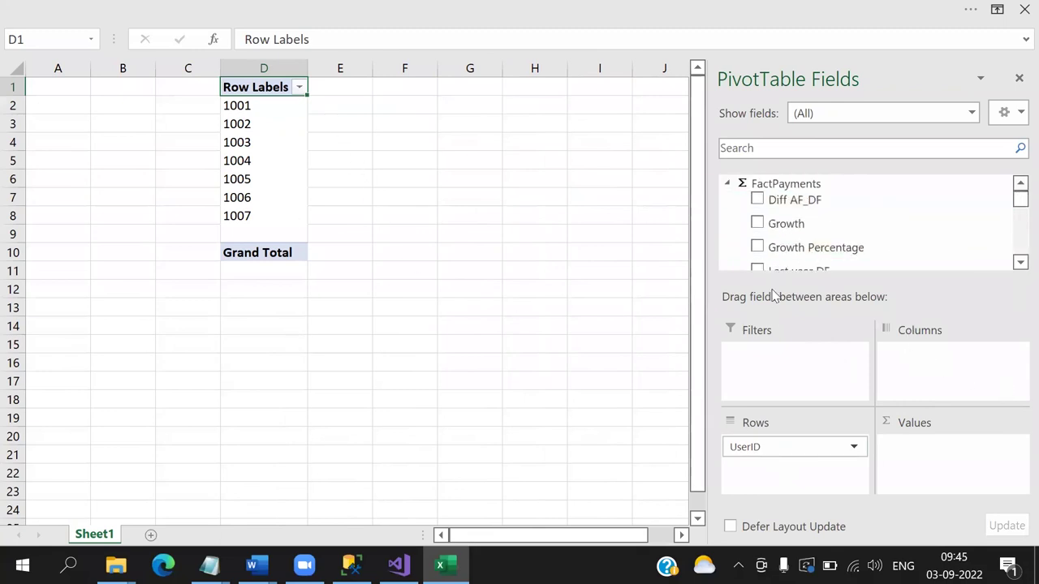
scroll(836, 226, down, 2)
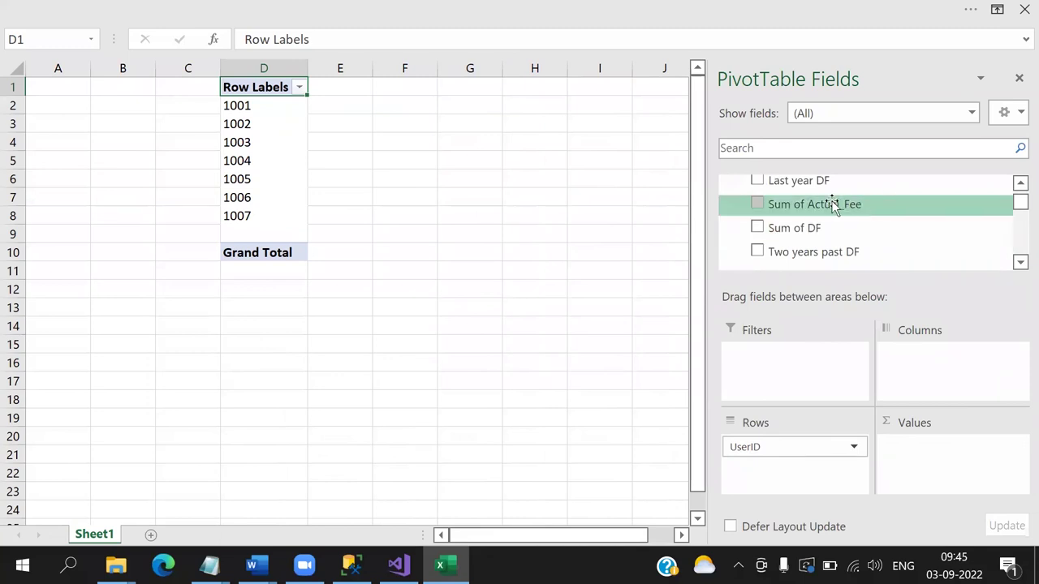
scroll(804, 263, down, 2)
scroll(804, 264, up, 2)
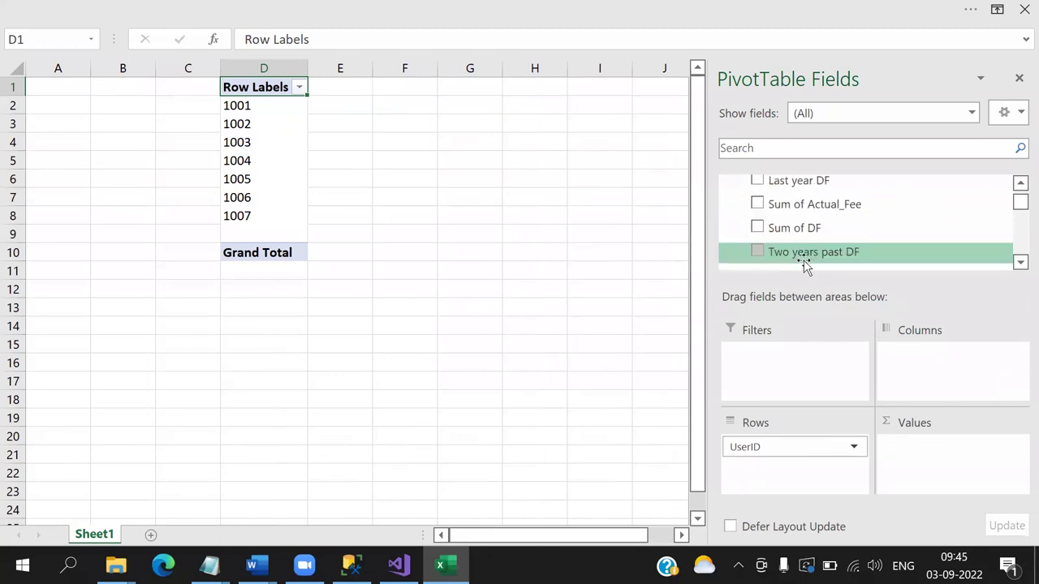
click(758, 229)
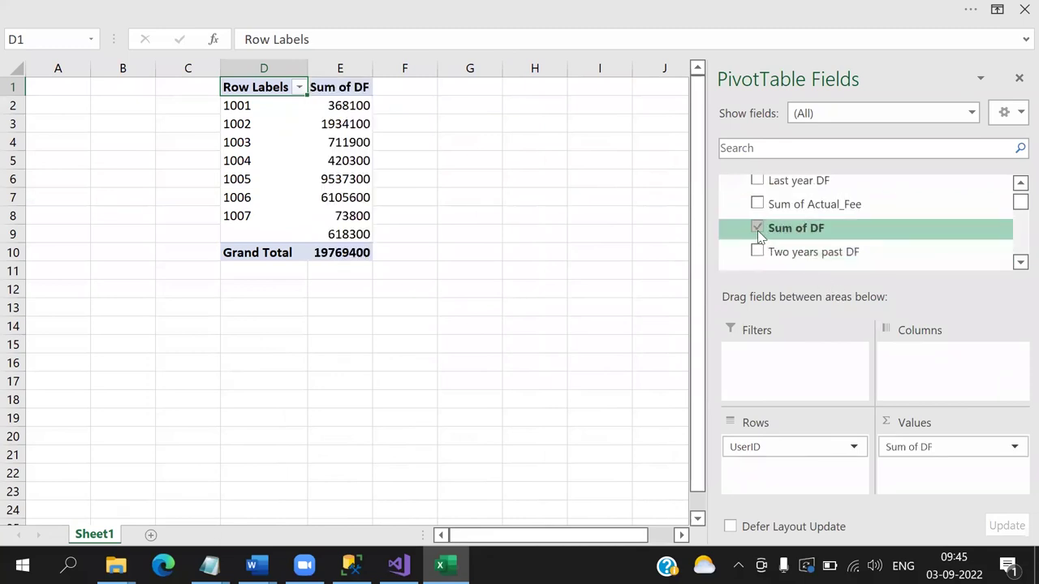
Add the measures Last year DF, Two years past DF, Growth and Growth Percentage to the PivotTable values.
click(757, 181)
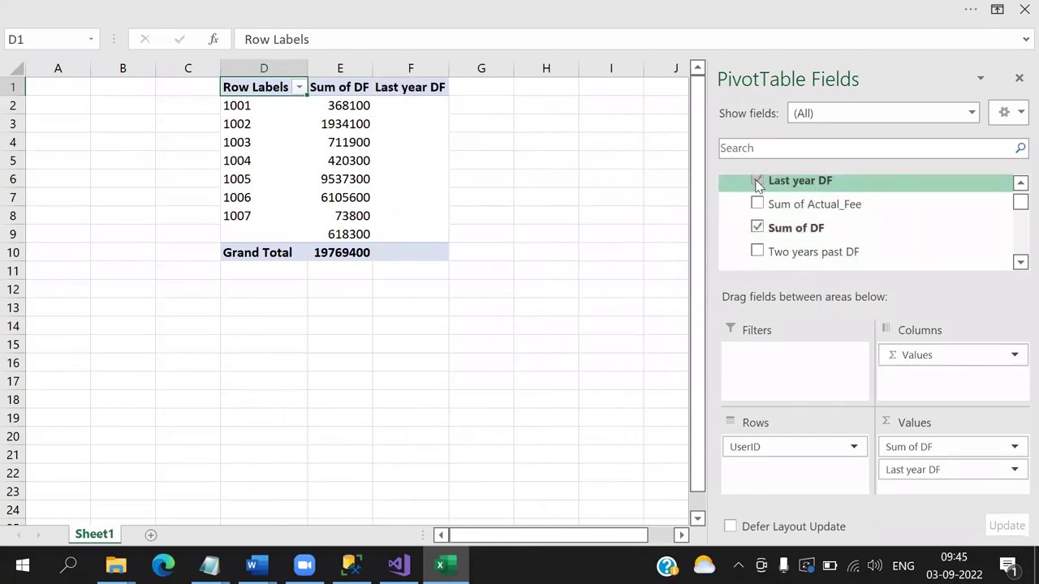
click(758, 251)
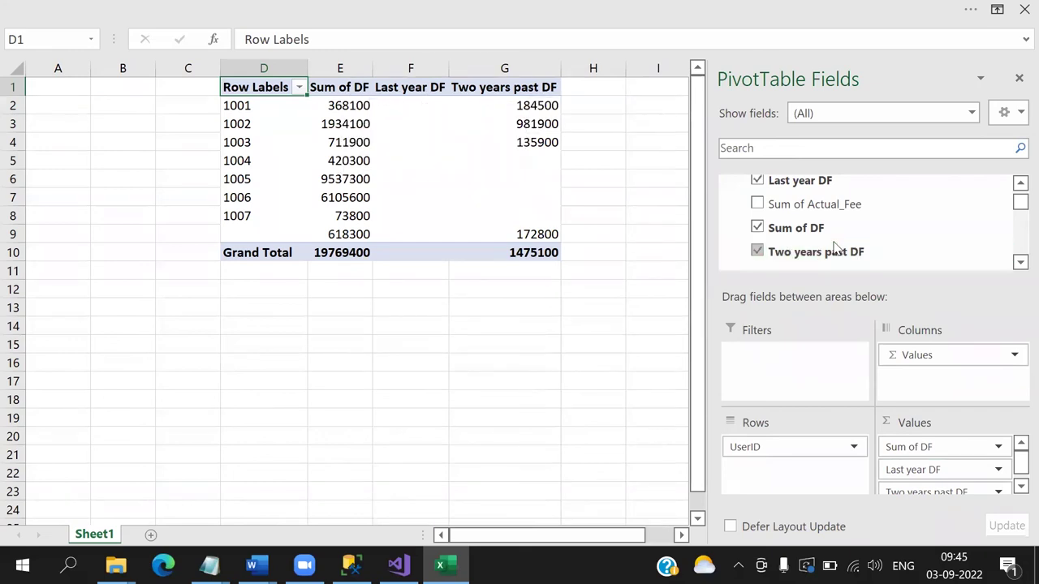
scroll(812, 248, up, 3)
click(757, 224)
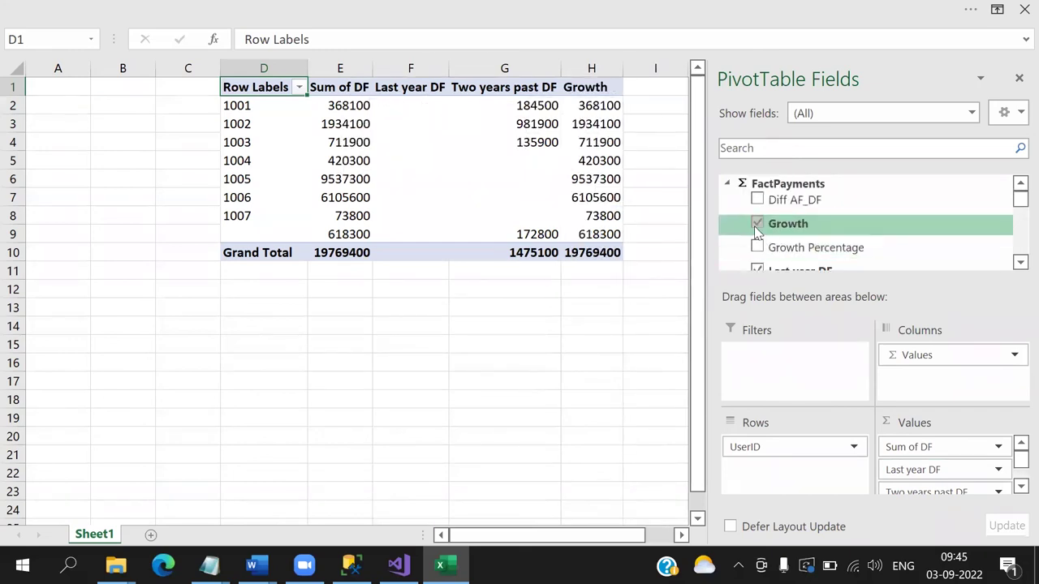
scroll(842, 227, down, 2)
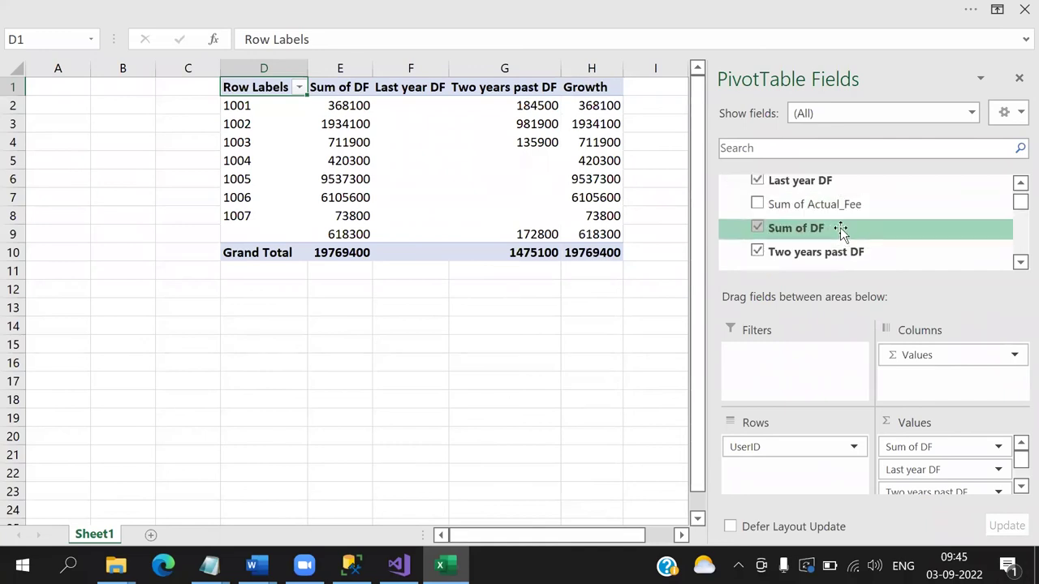
scroll(764, 227, up, 2)
click(759, 204)
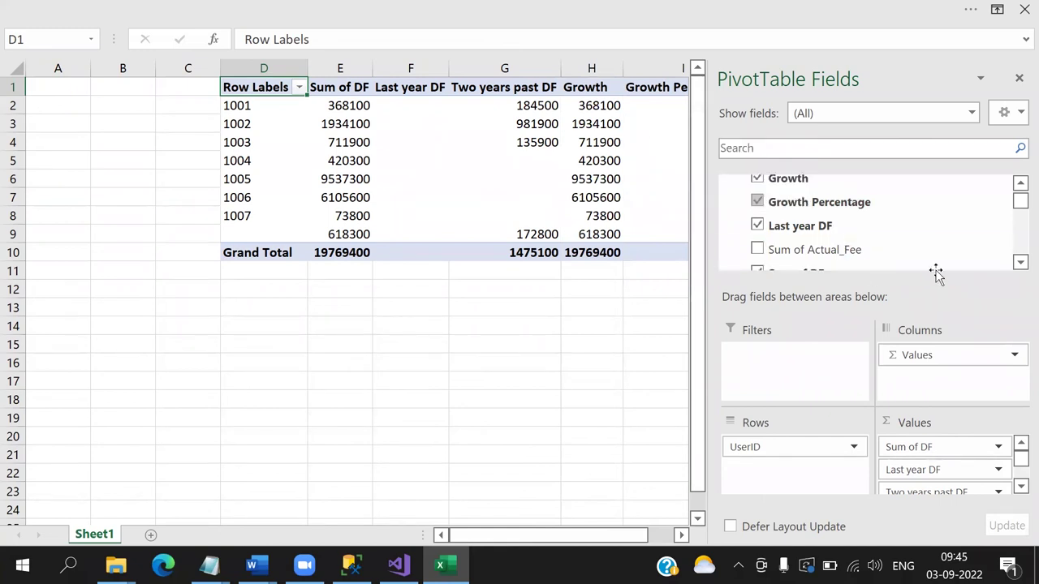
Add the Year field from the Date table as a report filter.
scroll(941, 259, down, 2)
scroll(946, 255, down, 3)
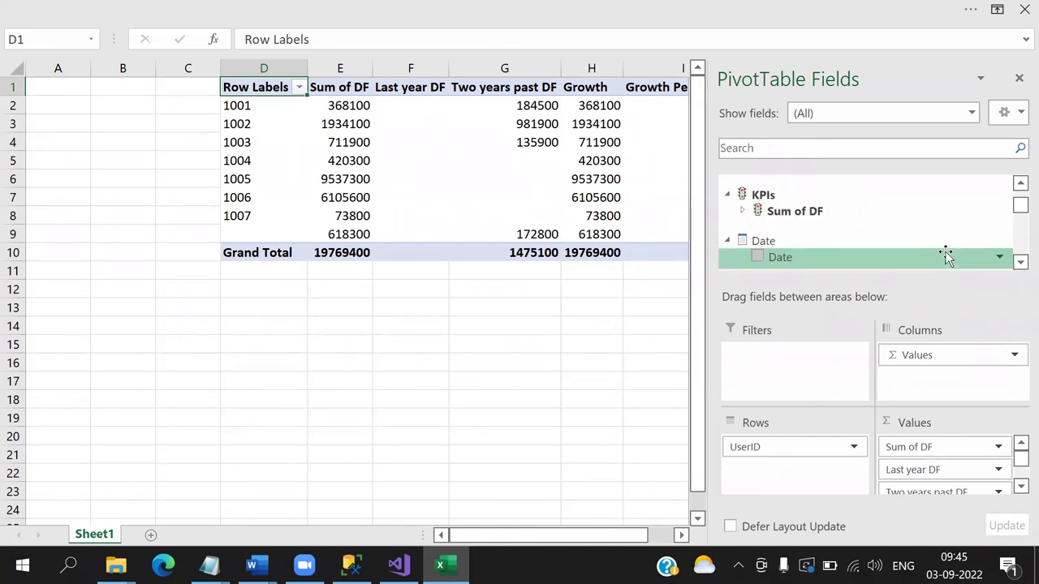
scroll(946, 255, down, 2)
scroll(945, 255, down, 6)
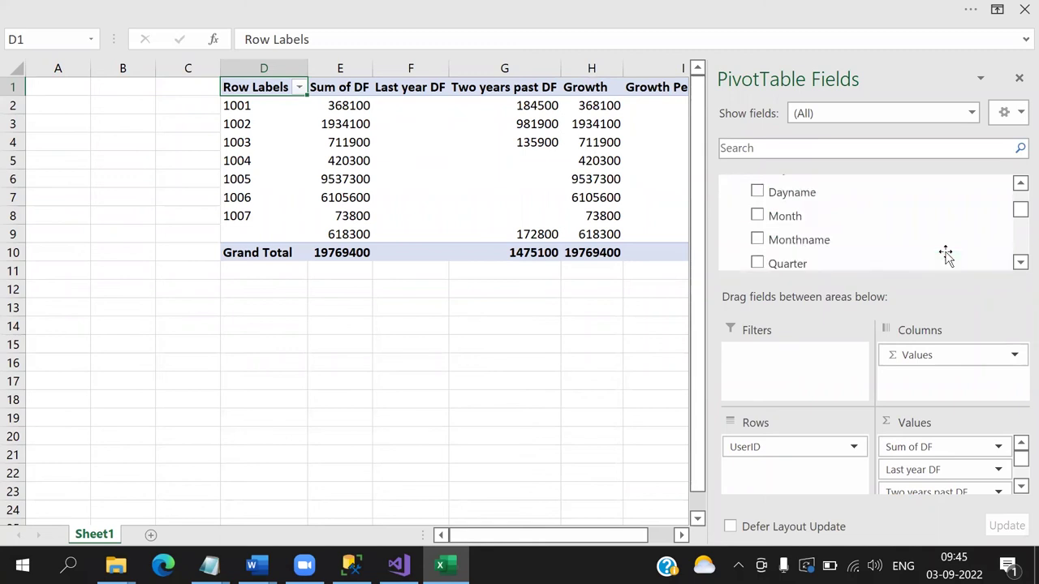
drag(853, 264, 804, 367)
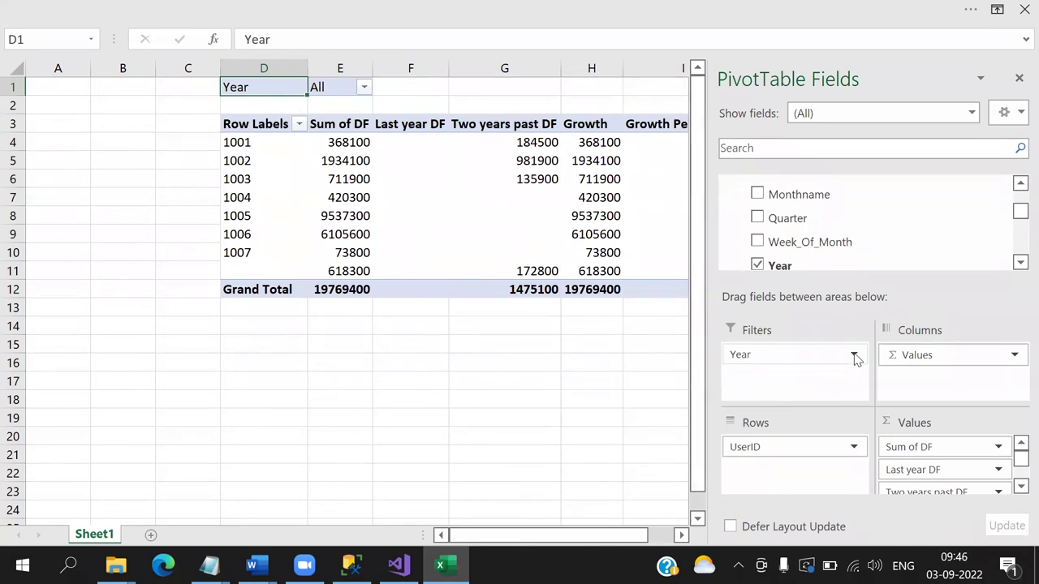
Remove UserID from the PivotTable rows and move Year from the filters to the rows.
click(854, 447)
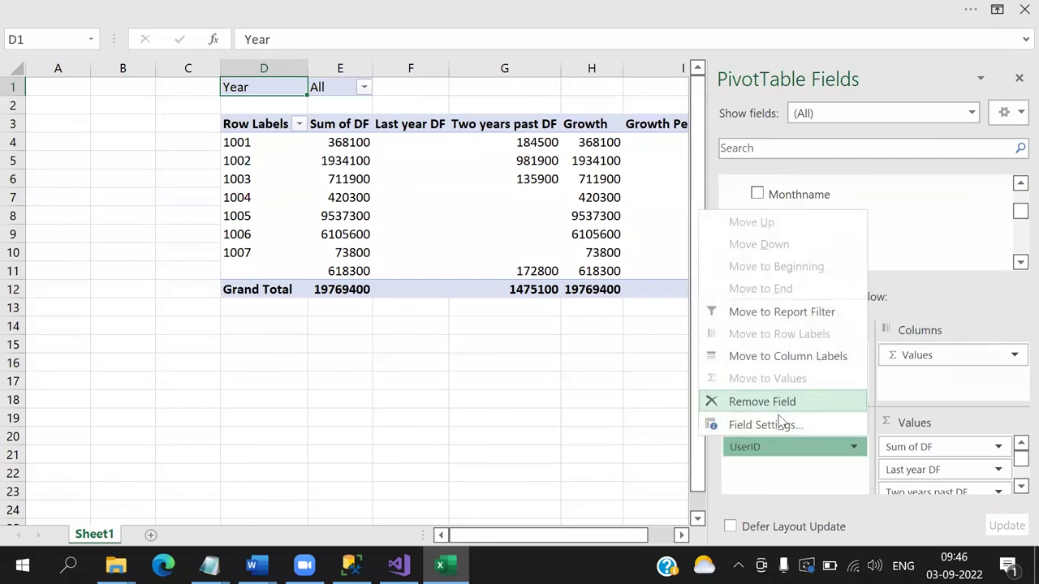
click(747, 410)
drag(847, 354, 845, 449)
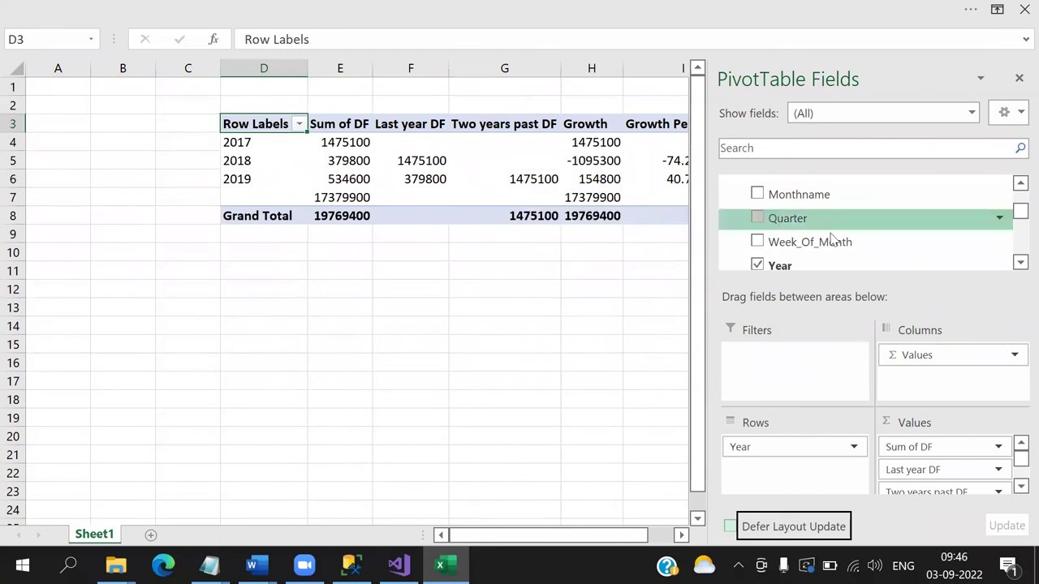
Add UserID from the Users table as a report filter.
scroll(925, 260, down, 2)
scroll(915, 253, down, 10)
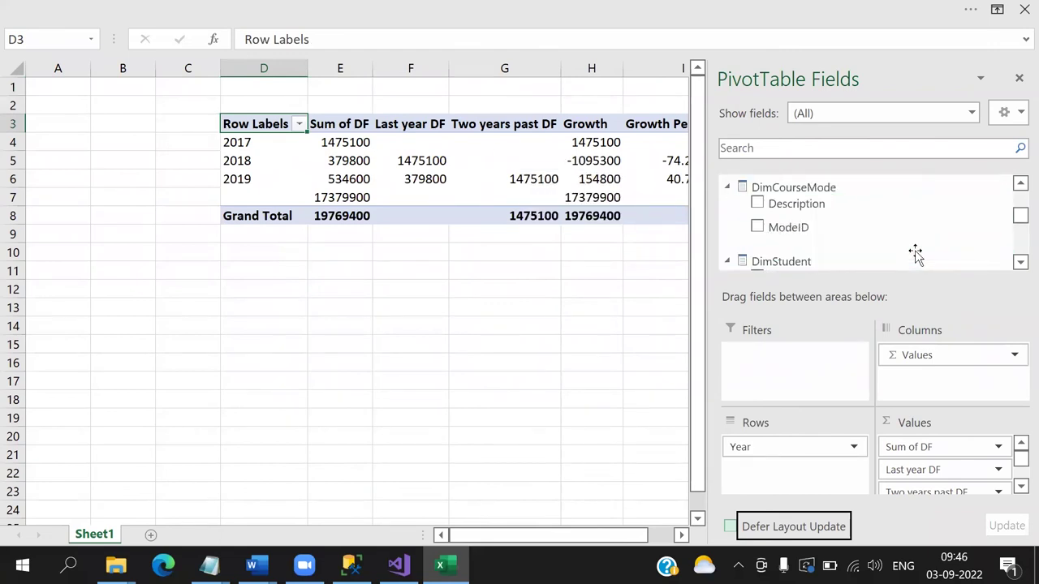
scroll(915, 253, down, 8)
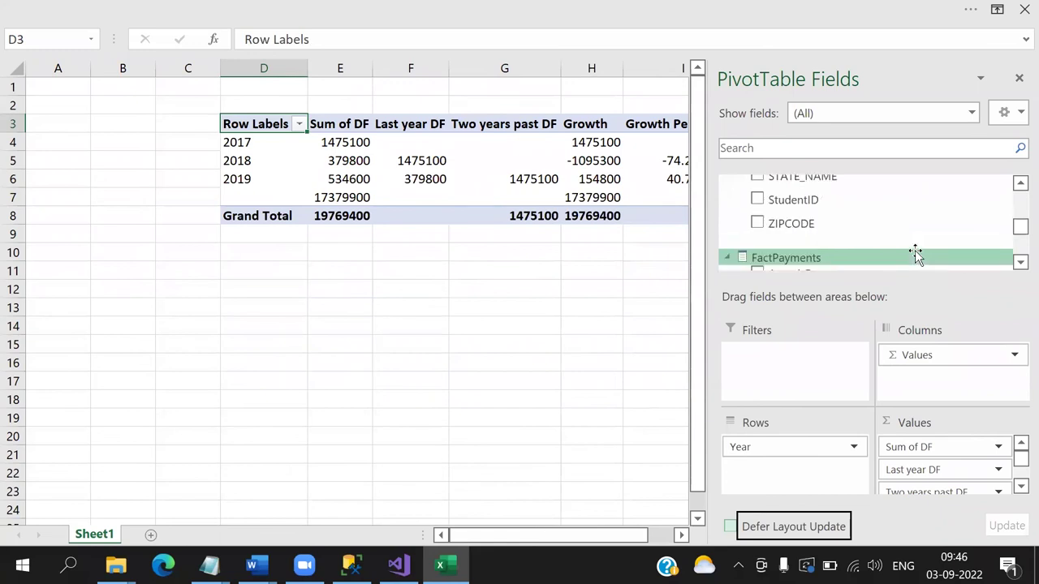
scroll(915, 254, down, 5)
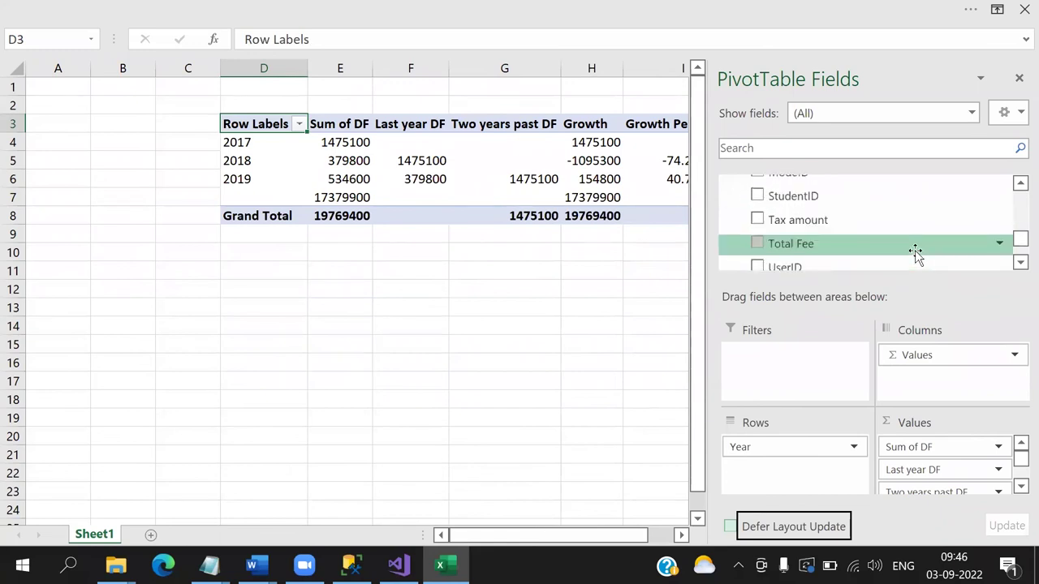
scroll(915, 250, down, 5)
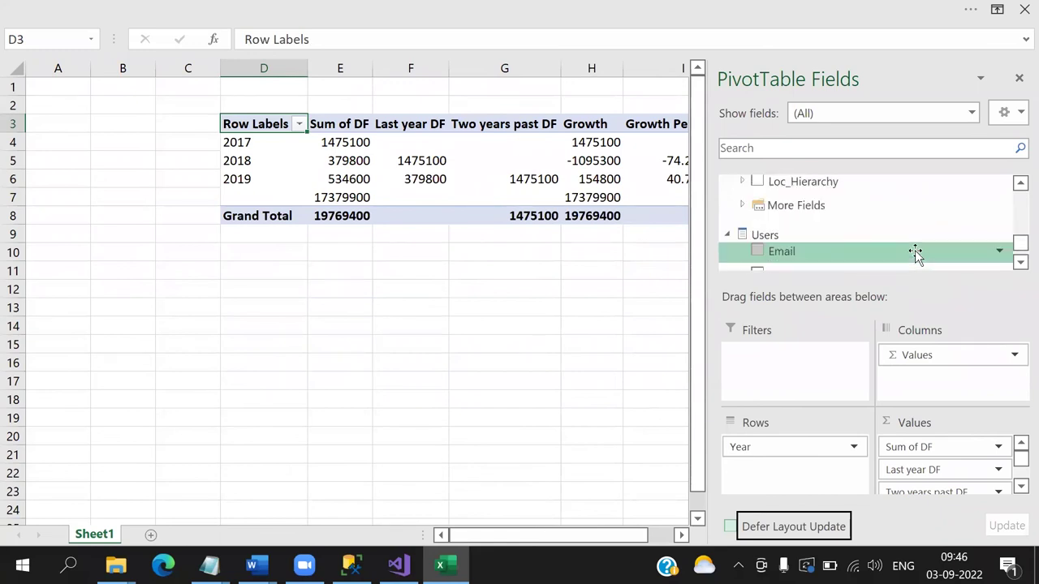
scroll(855, 240, up, 2)
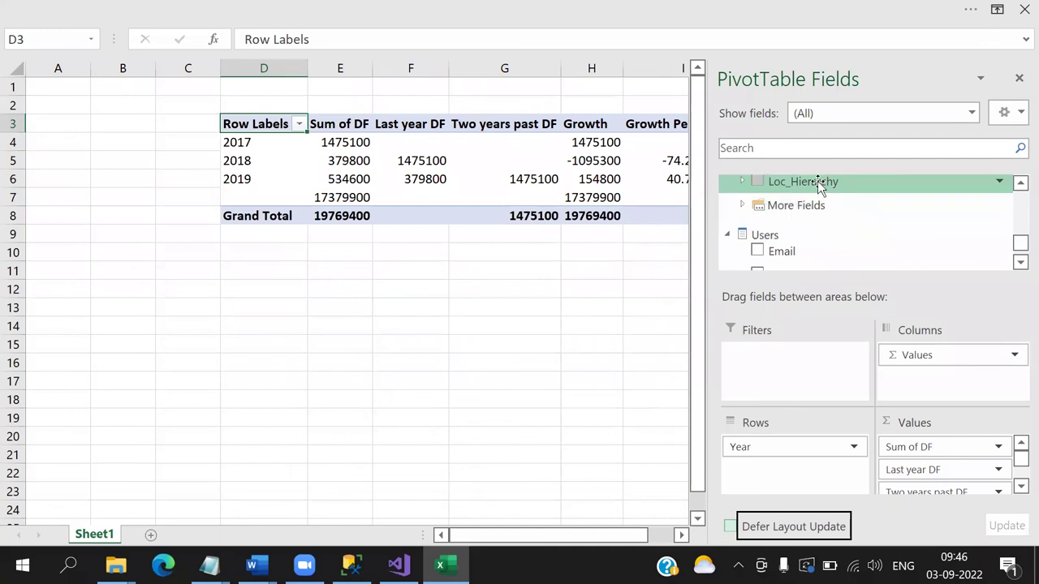
scroll(782, 256, down, 3)
drag(782, 223, 768, 354)
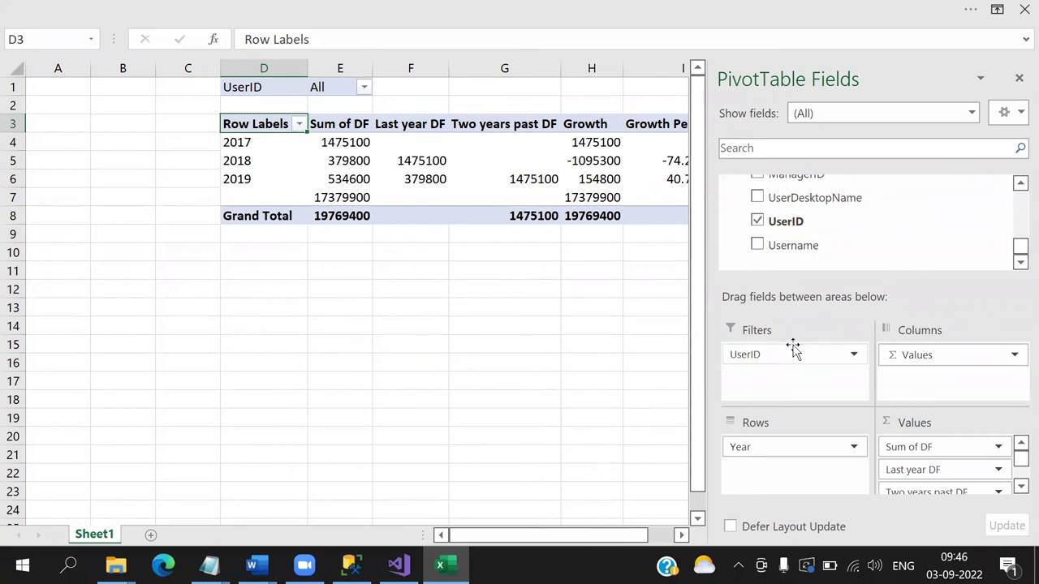
mouse_move(741, 471)
mouse_down()
mouse_move(528, 457)
mouse_move(252, 206)
mouse_move(246, 180)
mouse_move(317, 186)
mouse_up()
mouse_move(1026, 361)
mouse_down()
mouse_move(873, 467)
mouse_move(978, 318)
mouse_move(823, 129)
mouse_move(542, 97)
mouse_move(598, 152)
mouse_up()
mouse_move(788, 364)
mouse_down()
mouse_move(725, 367)
mouse_move(408, 106)
mouse_move(386, 104)
mouse_move(390, 87)
mouse_up()
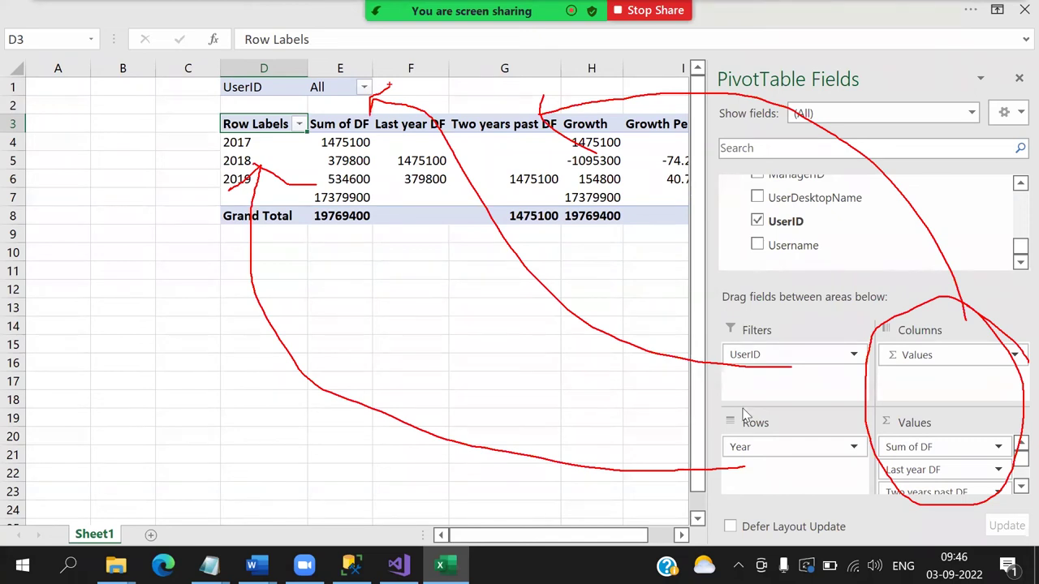
key(alt+s)
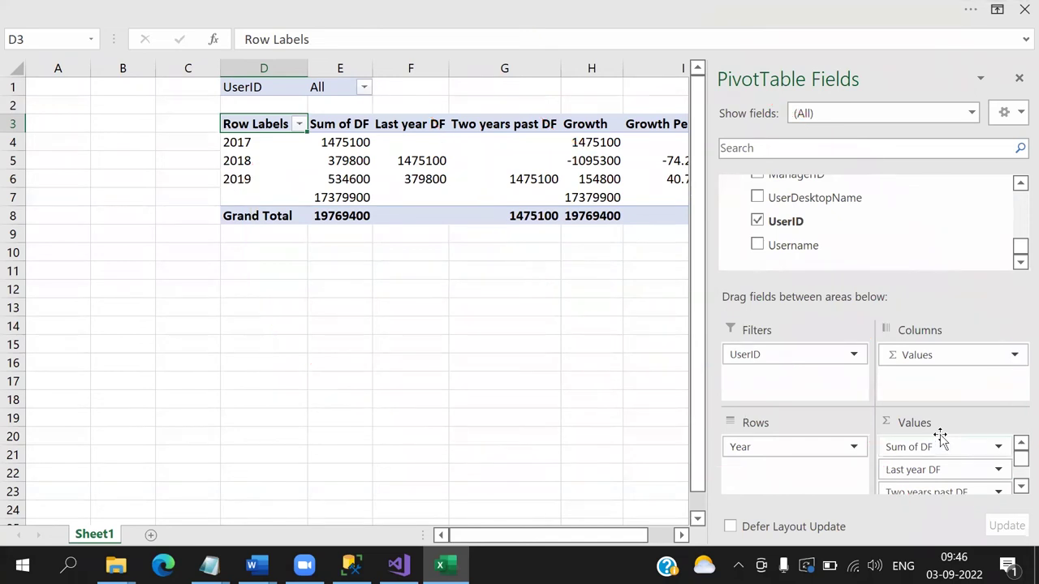
Close the PivotTable field list to make room for the whole report.
click(1018, 81)
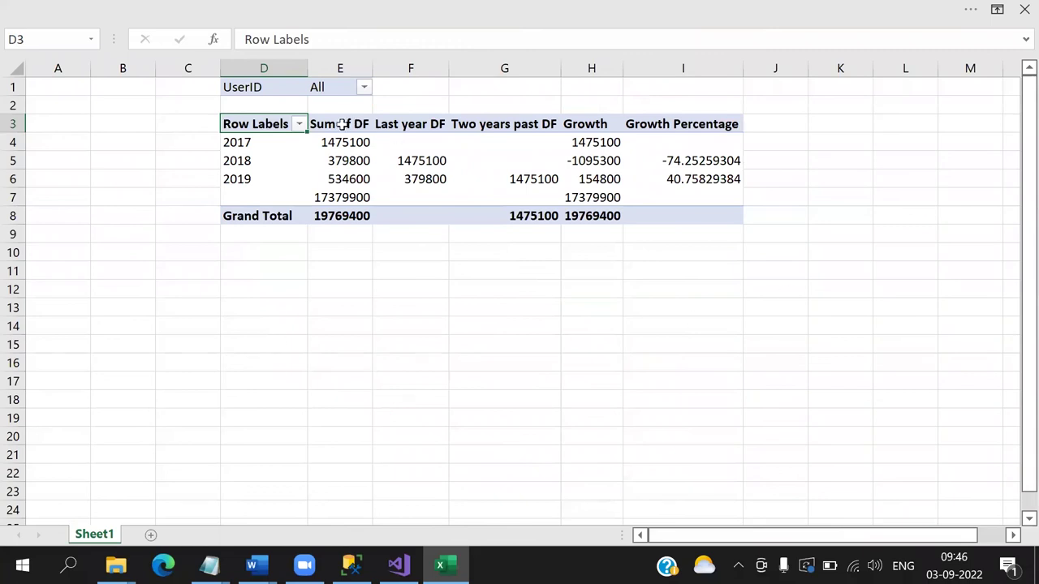
key(alt+s)
drag(322, 142, 359, 127)
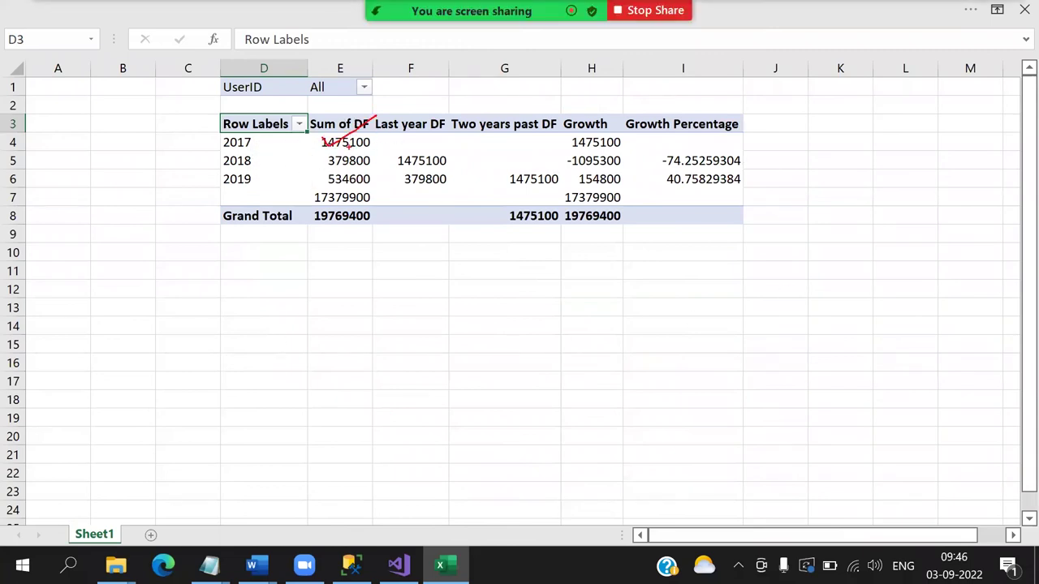
drag(410, 130, 496, 152)
drag(495, 132, 468, 154)
drag(431, 150, 467, 144)
drag(383, 142, 404, 159)
drag(360, 159, 412, 181)
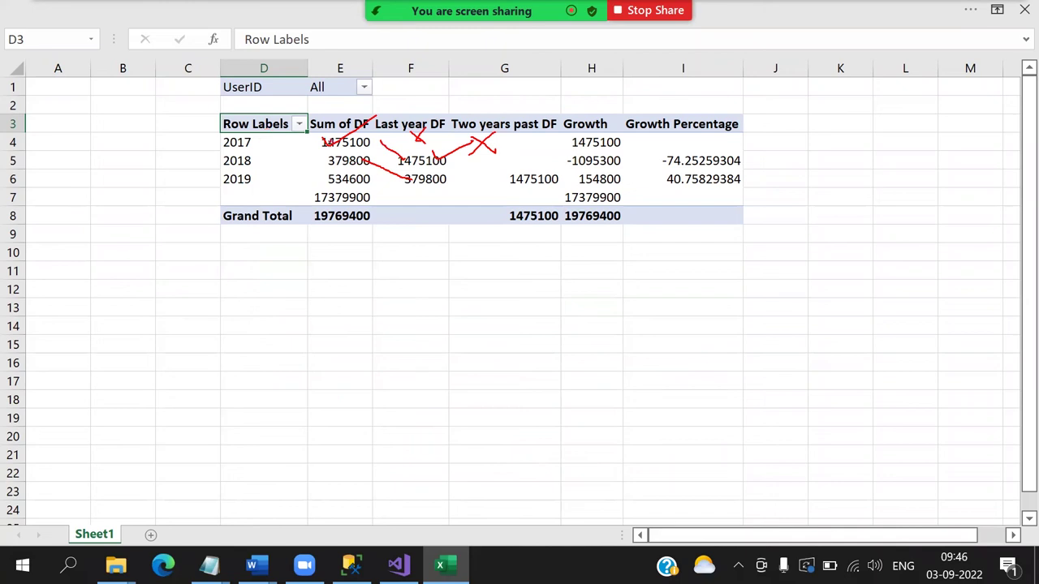
drag(356, 138, 508, 173)
drag(370, 144, 572, 144)
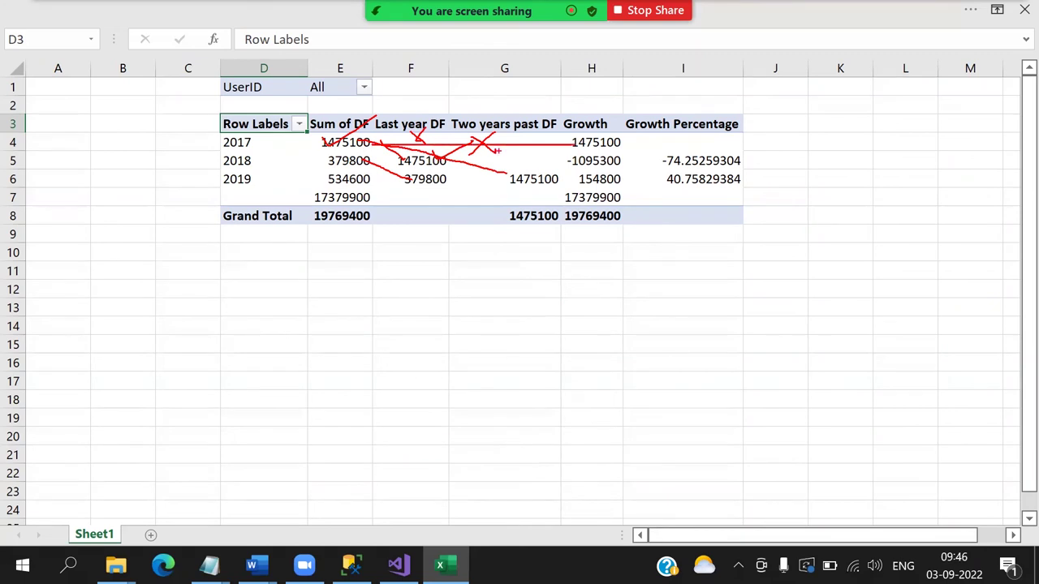
drag(370, 161, 413, 161)
drag(519, 161, 570, 160)
drag(663, 174, 727, 173)
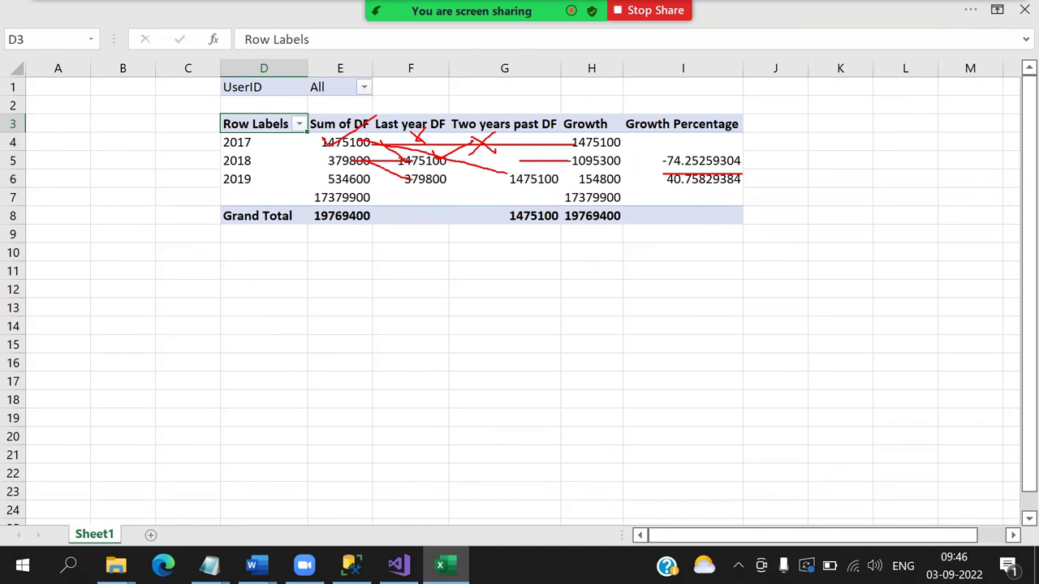
drag(371, 179, 508, 175)
drag(580, 178, 741, 185)
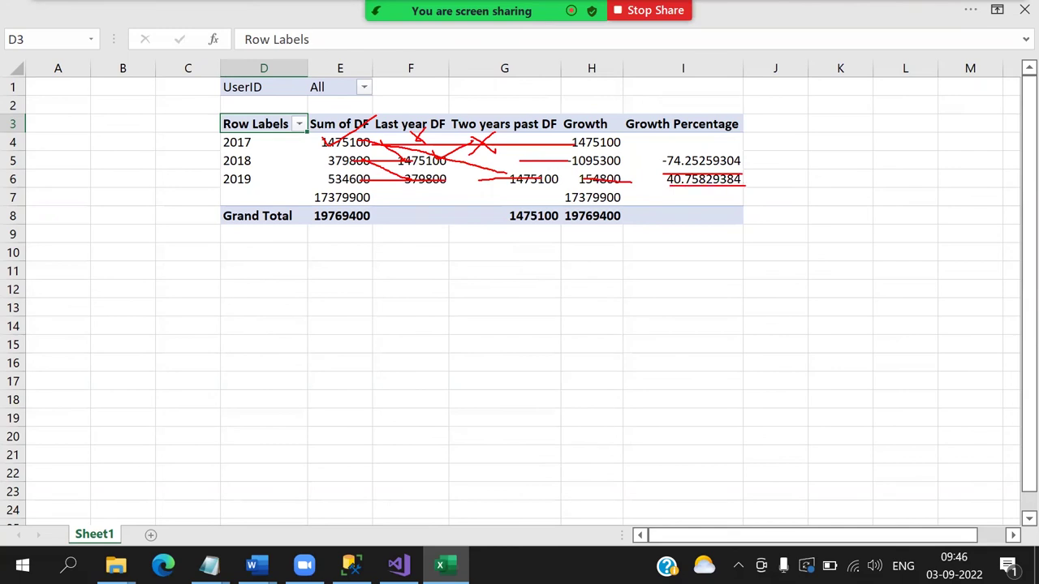
key(alt+s)
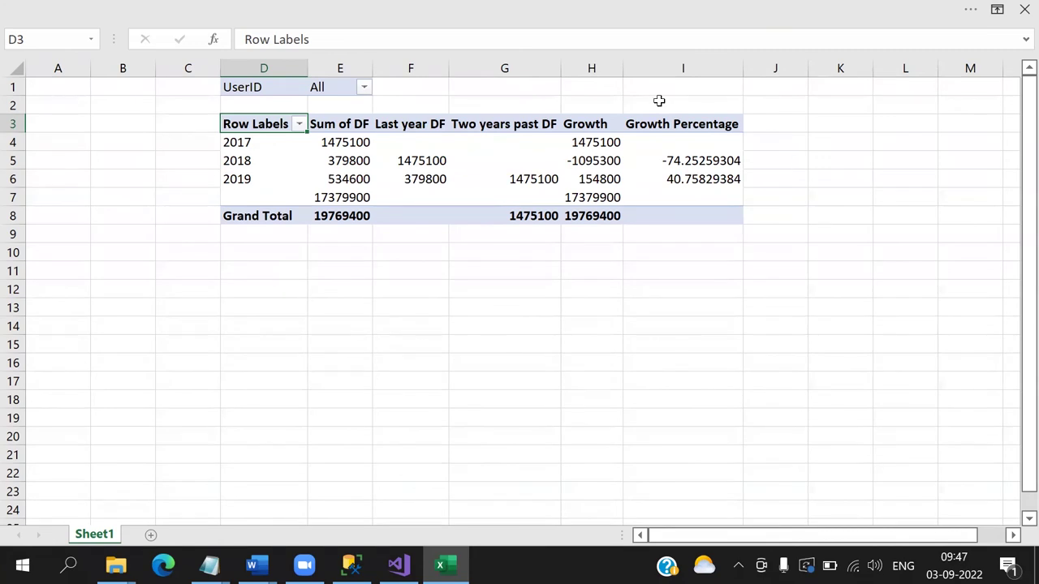
Filter the PivotTable report to UserID 1002.
click(363, 88)
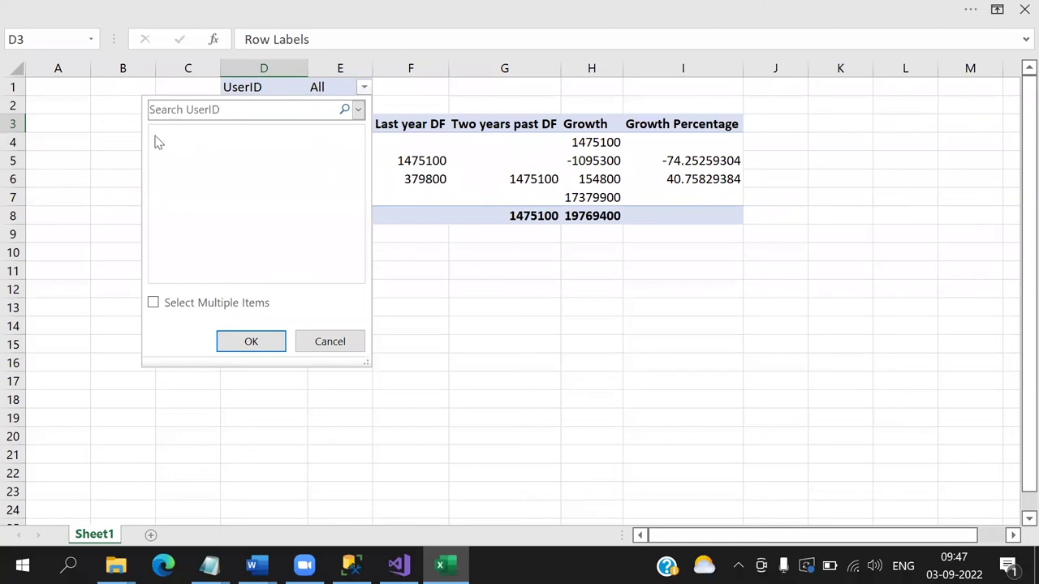
click(193, 169)
click(249, 341)
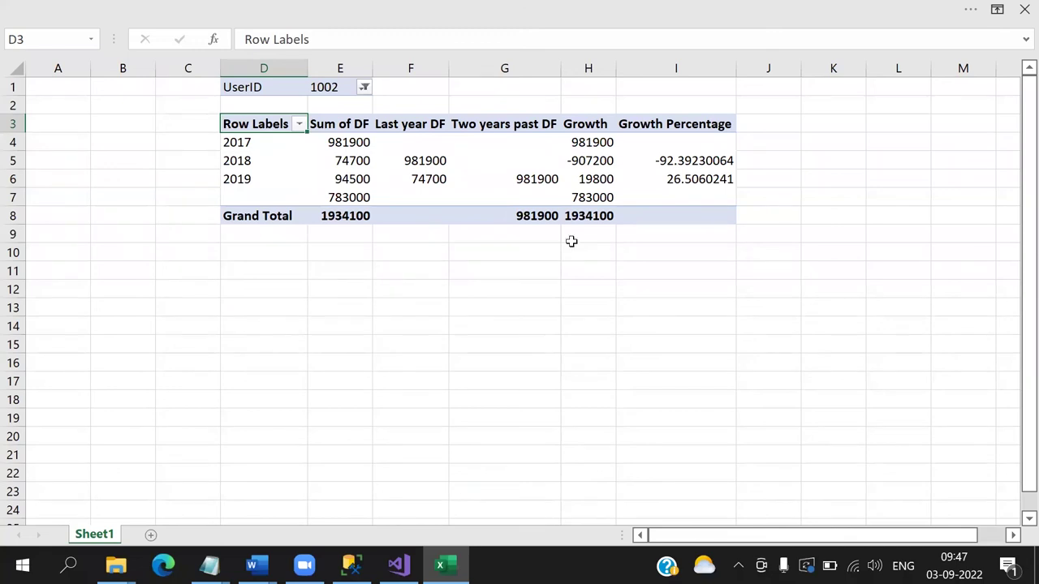
Change the UserID report filter to multiple items, keeping only users 1003 and 1004.
click(364, 87)
click(185, 188)
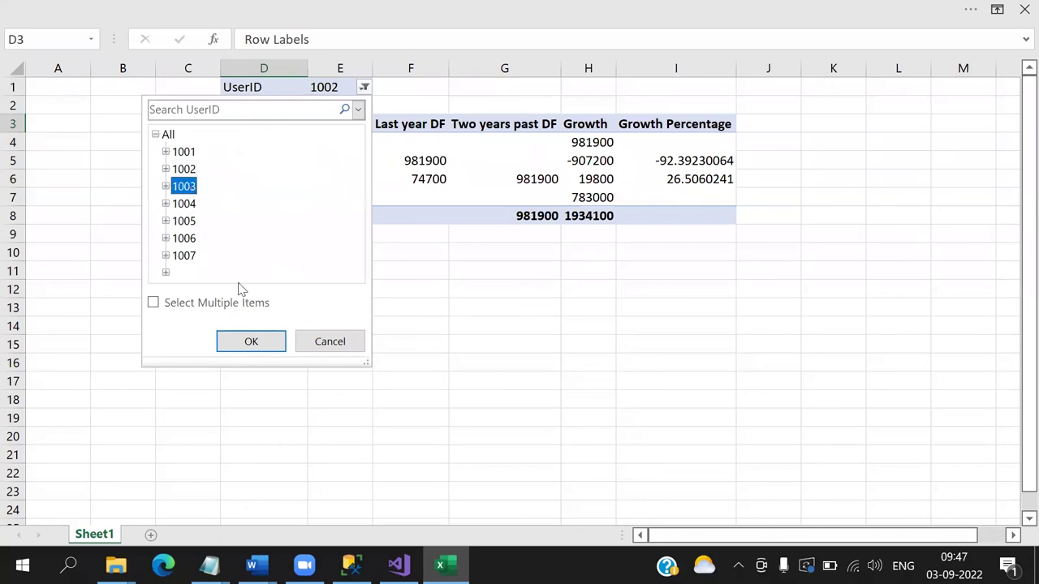
click(153, 303)
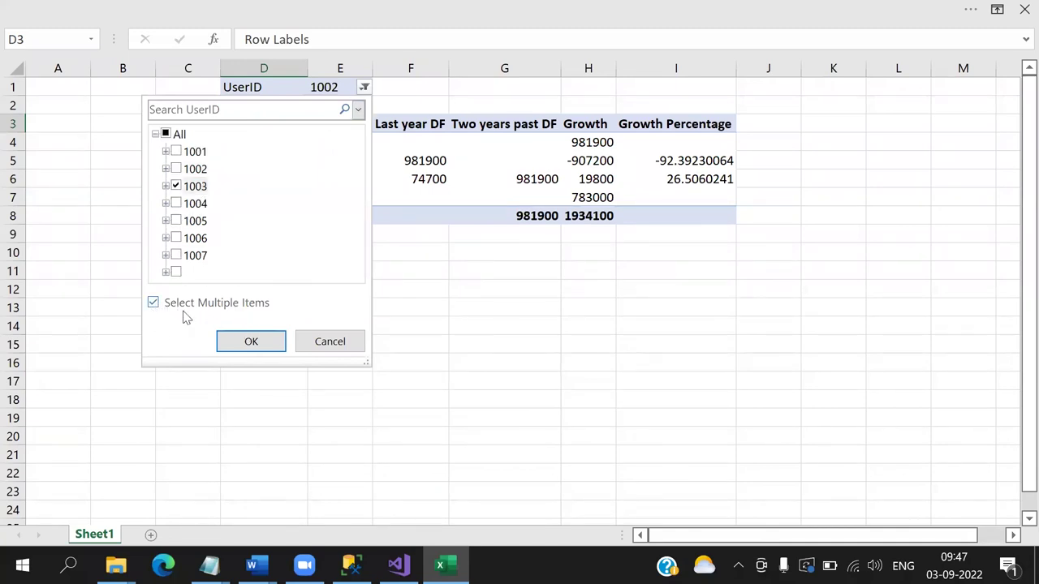
click(180, 204)
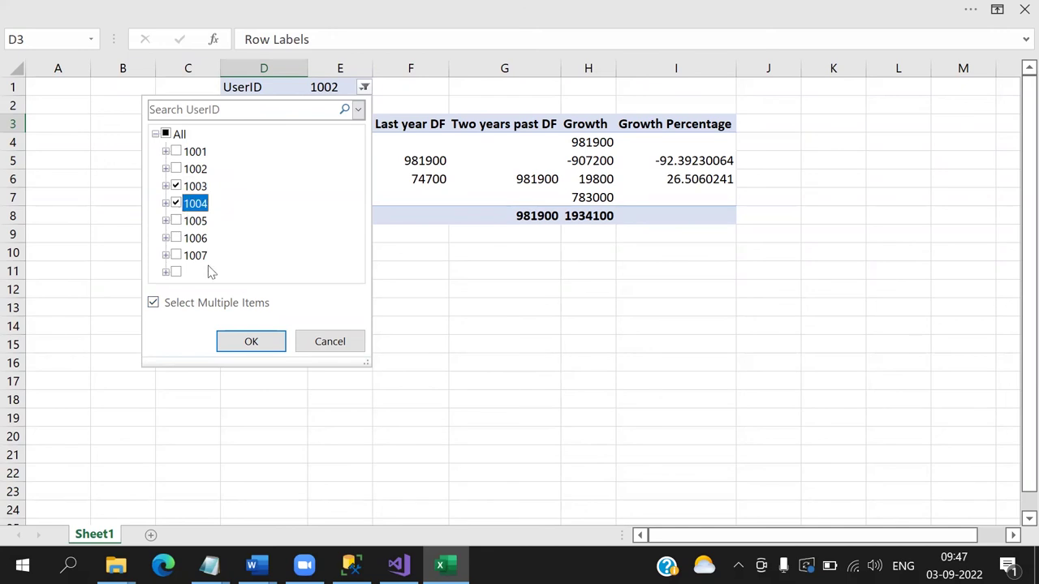
click(250, 341)
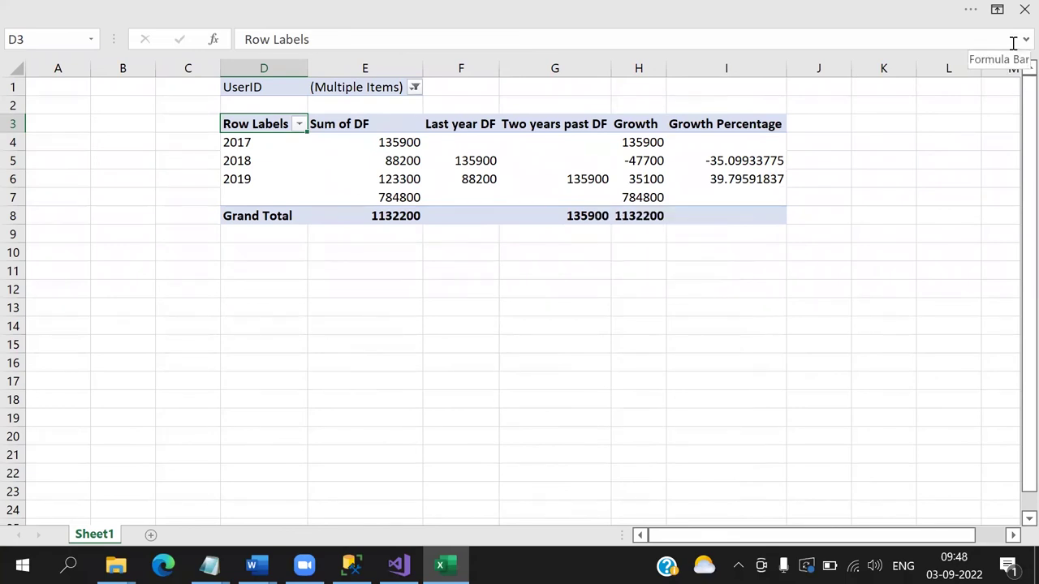
Bring back the full ribbon with its tabs and commands always shown.
click(997, 9)
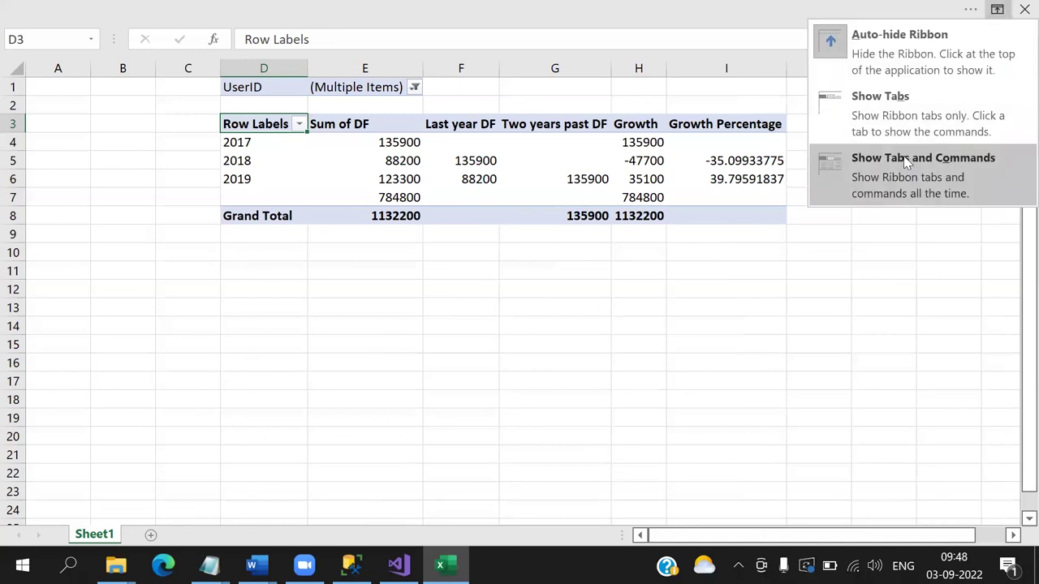
click(928, 158)
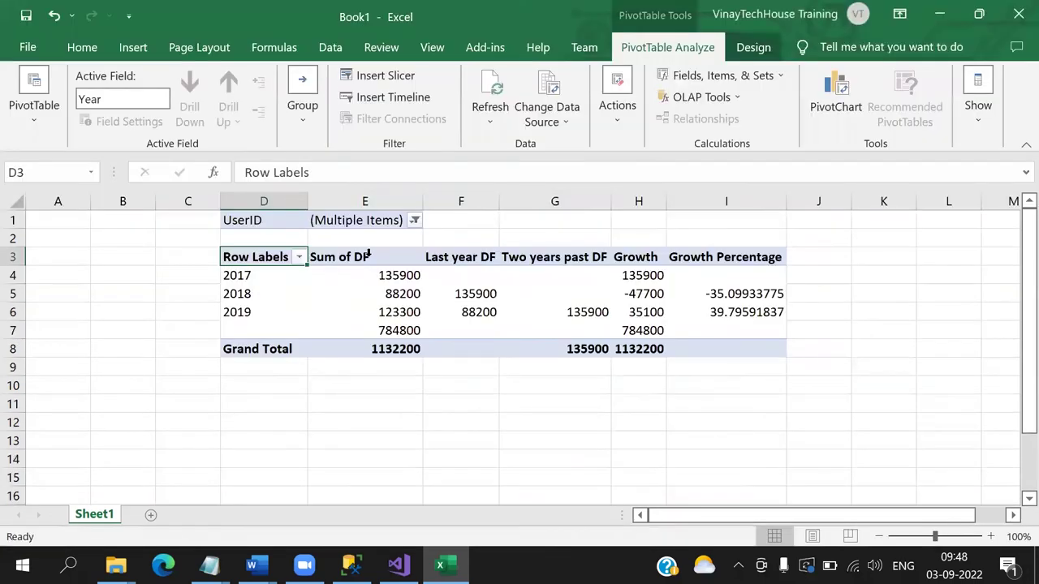
click(135, 49)
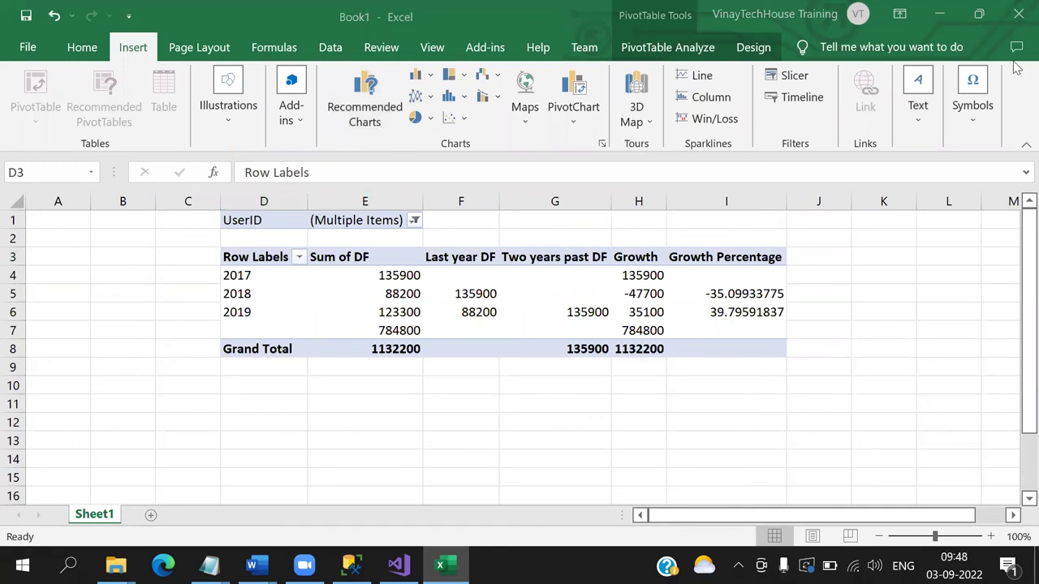
Save the workbook as "Tabular Cube Analysis in Excel" in the 7 AM JUNE_03_06_2022 folder and close it.
click(28, 49)
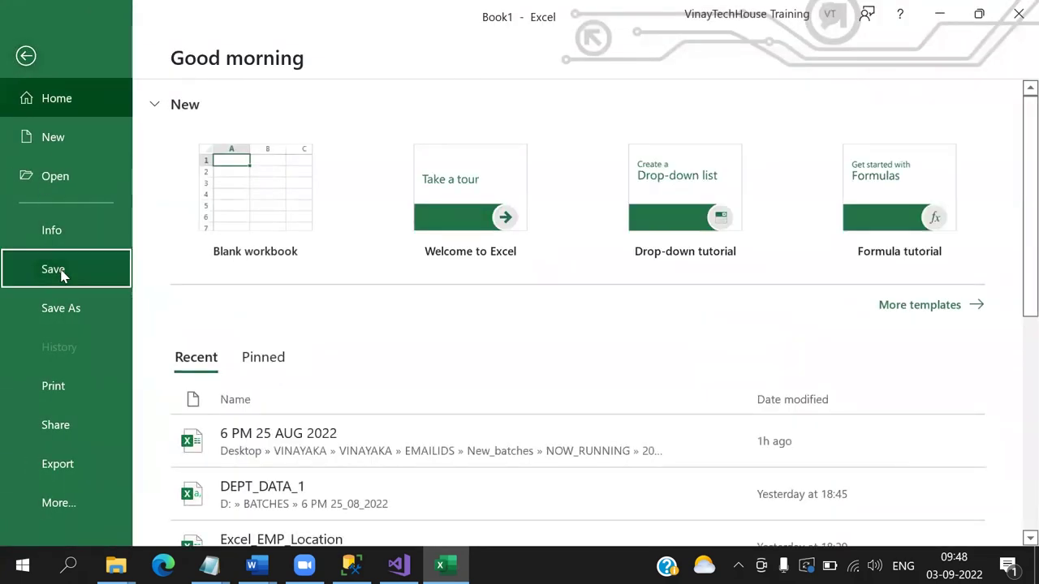
click(58, 271)
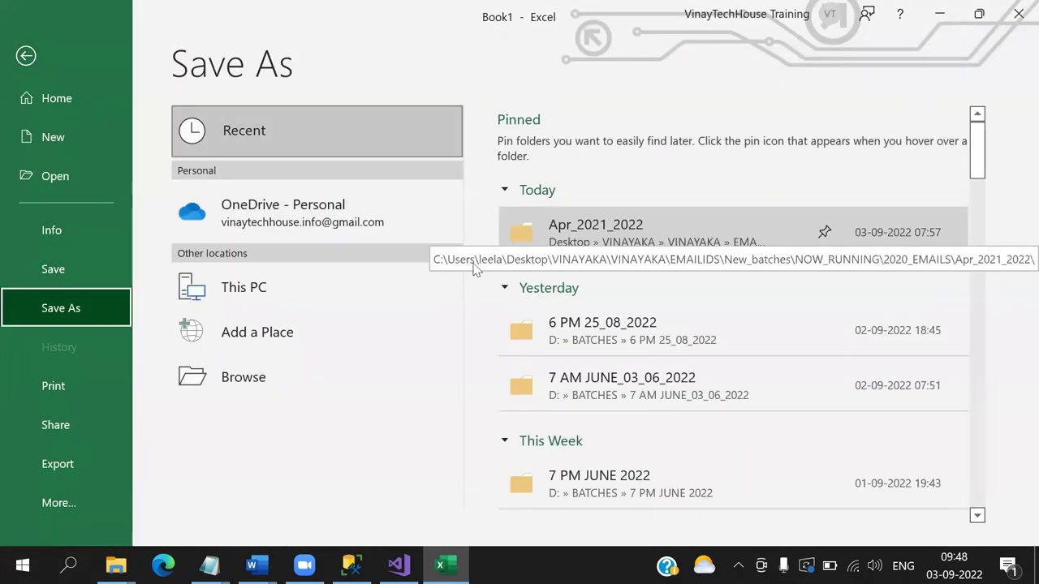
click(636, 380)
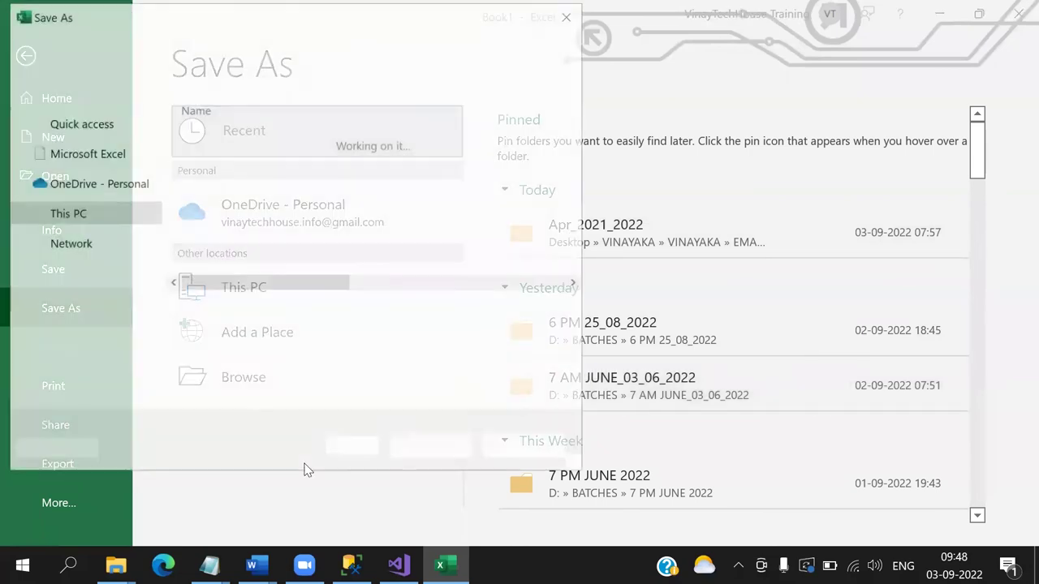
text(Tabul)
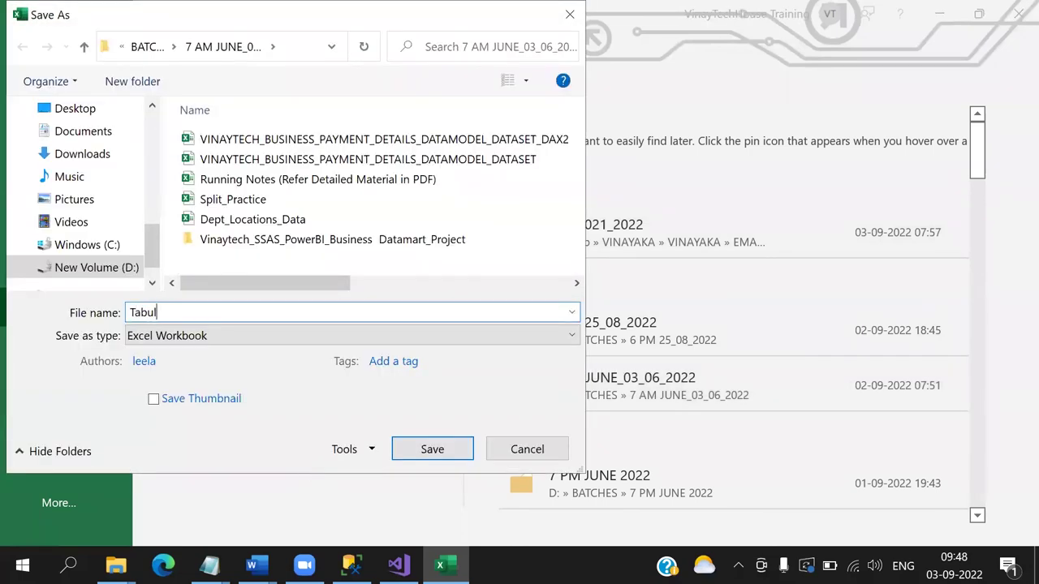
text(ar Cube Analysis in Excel)
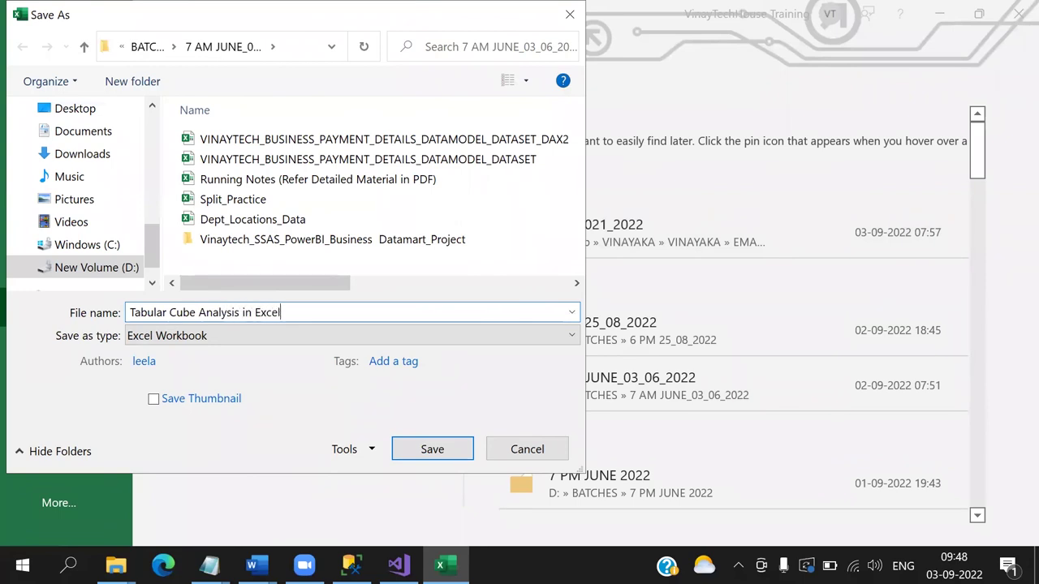
key(Return)
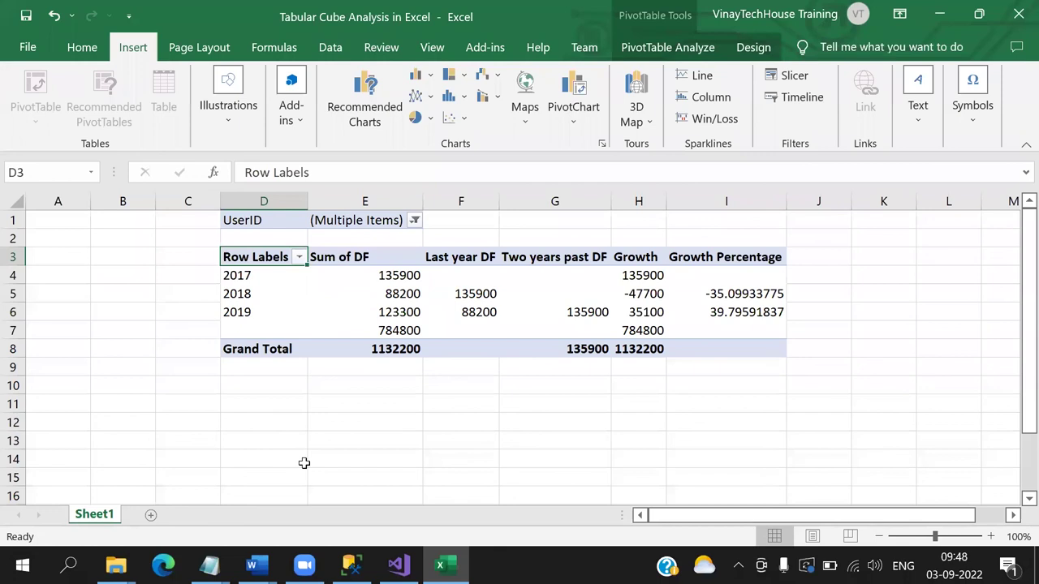
click(1018, 8)
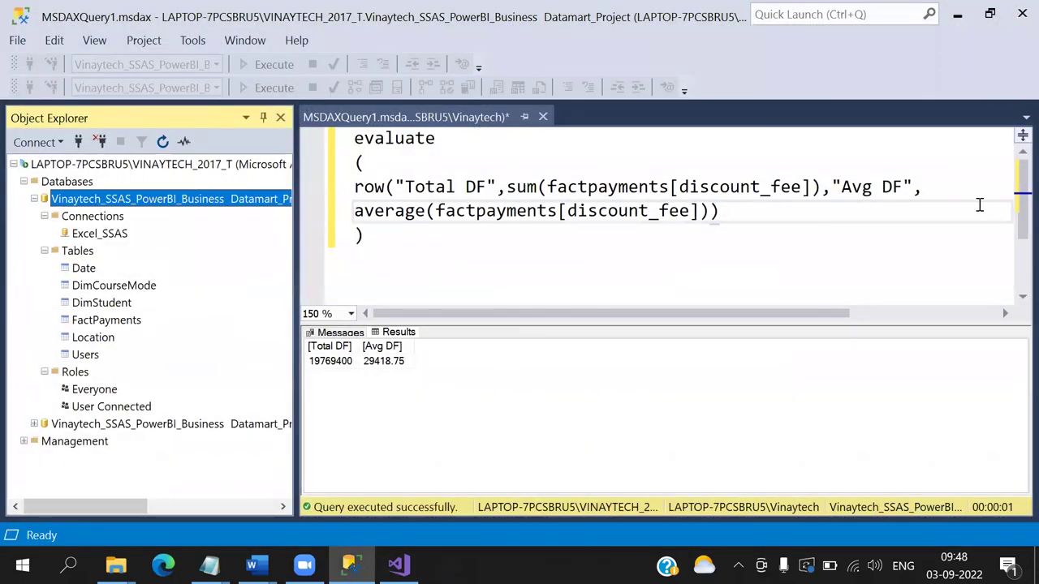
Clear all open windows off the desktop and launch Power BI Desktop.
click(958, 15)
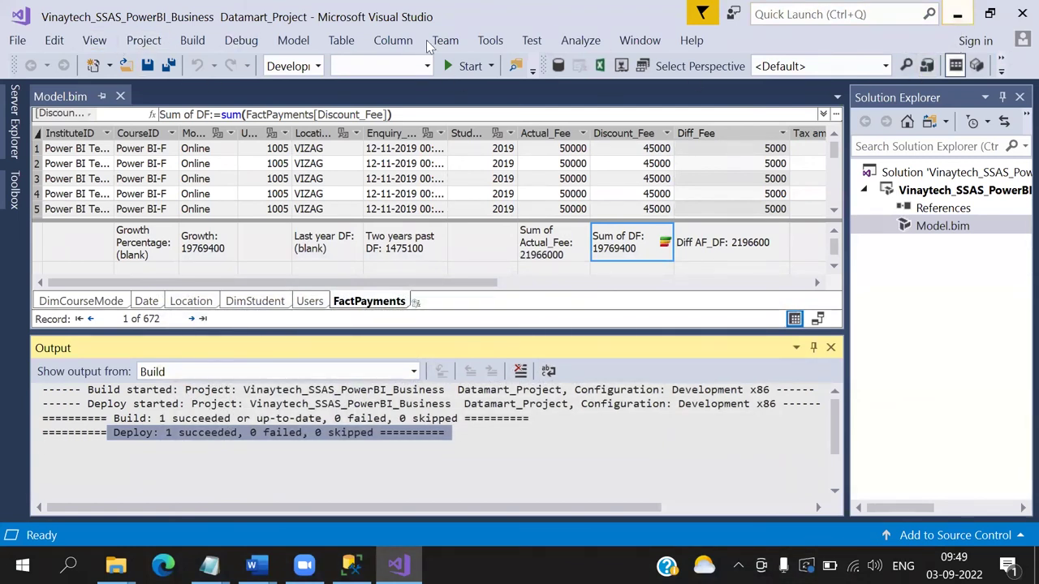
click(958, 15)
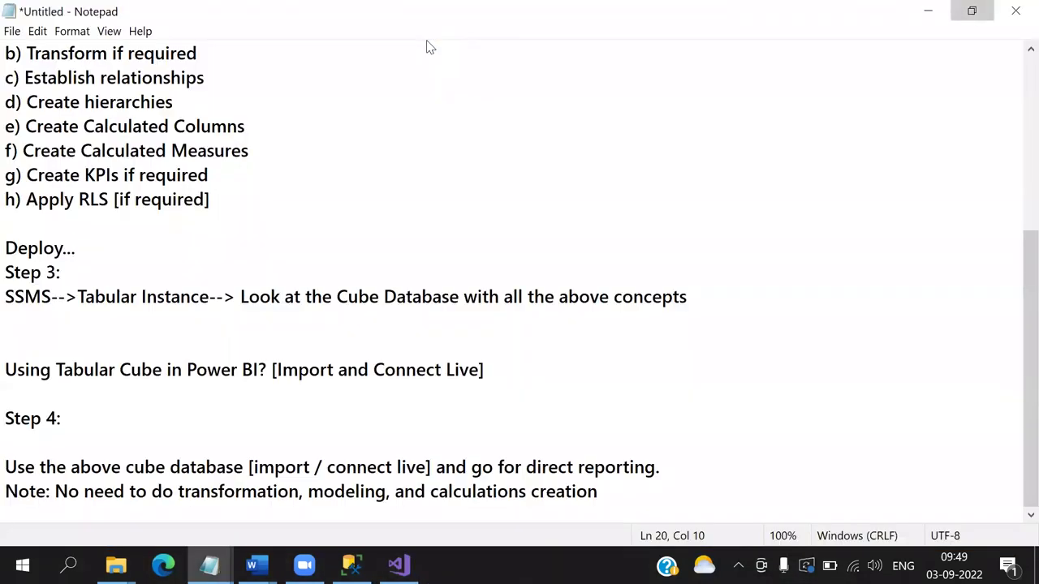
click(942, 13)
click(942, 13)
key(super+d)
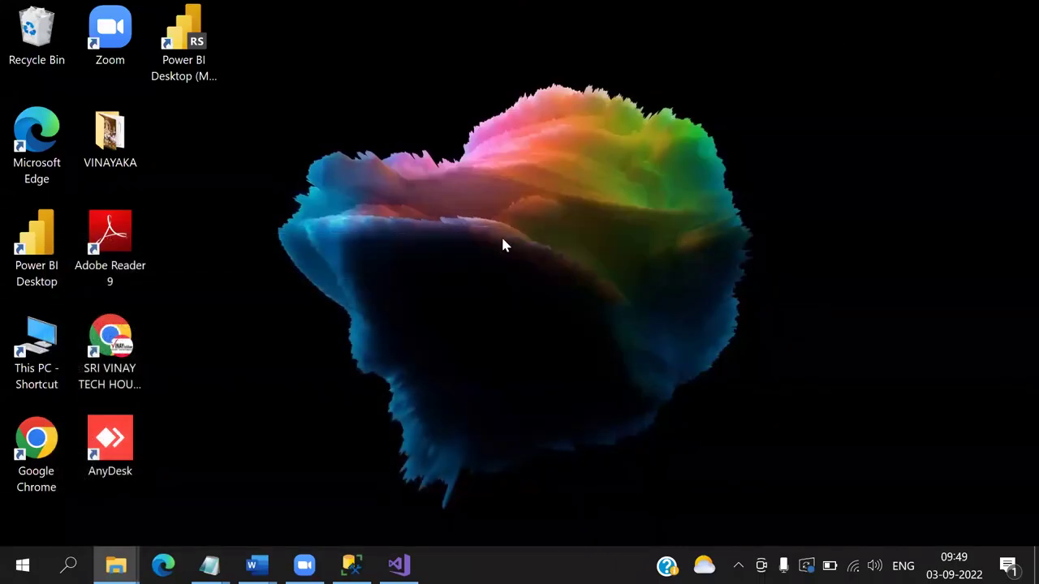
double_click(57, 276)
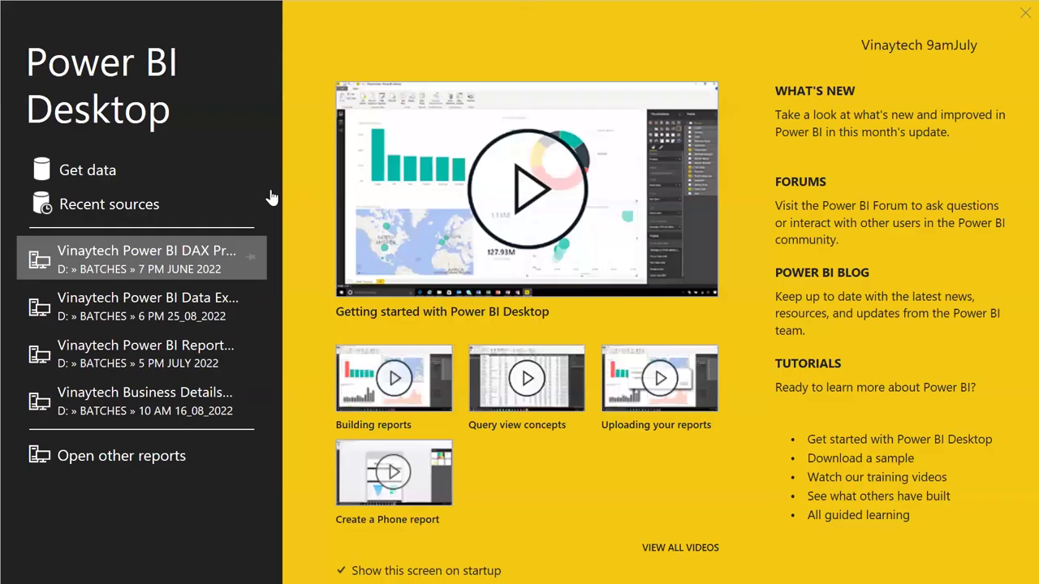
Start a new data connection from the database sources using the SQL Server Analysis Services database connector.
click(90, 170)
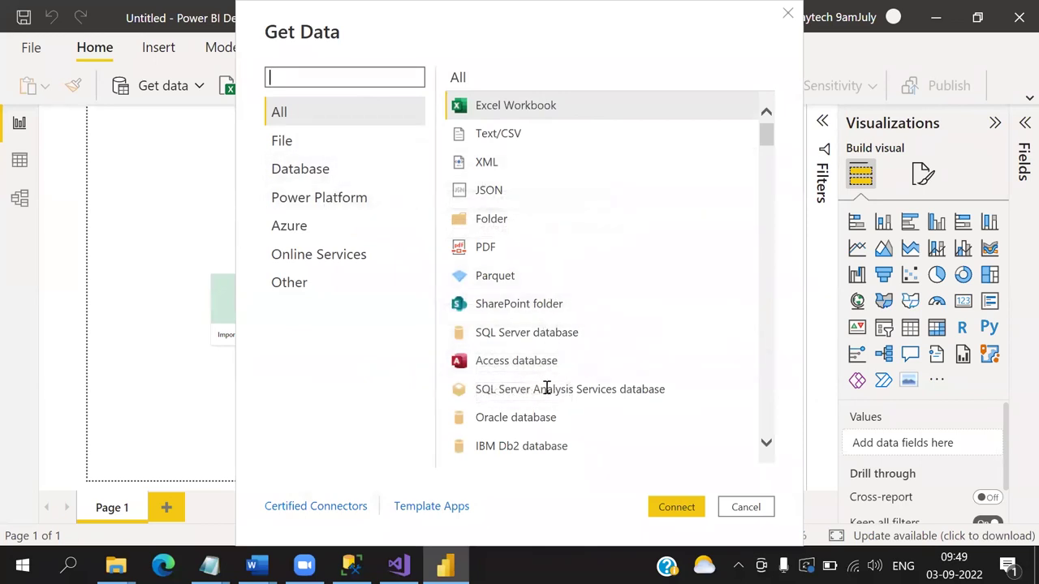
click(327, 180)
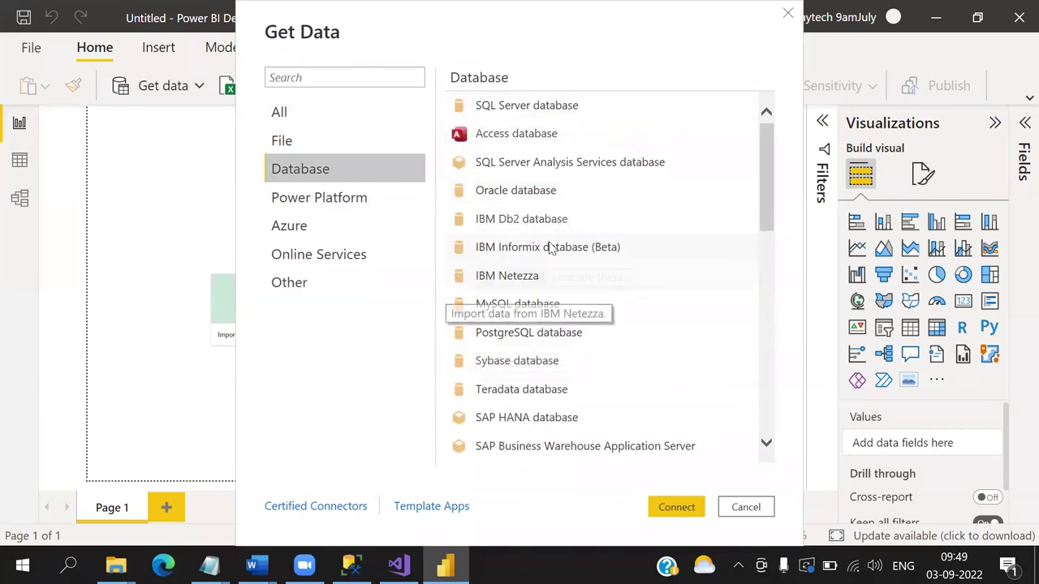
scroll(560, 217, down, 2)
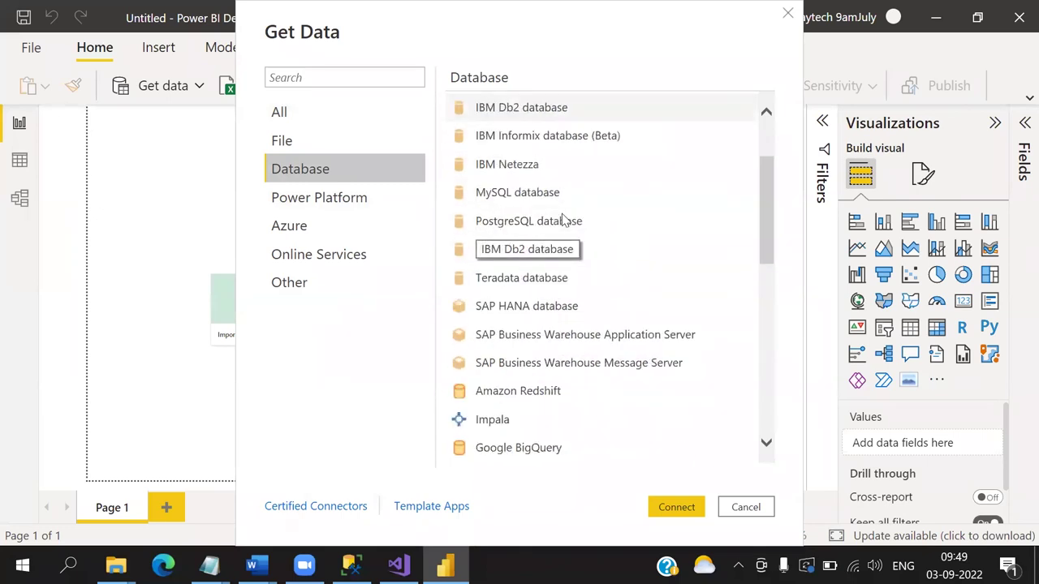
scroll(565, 220, down, 2)
scroll(563, 217, down, 3)
scroll(563, 217, up, 7)
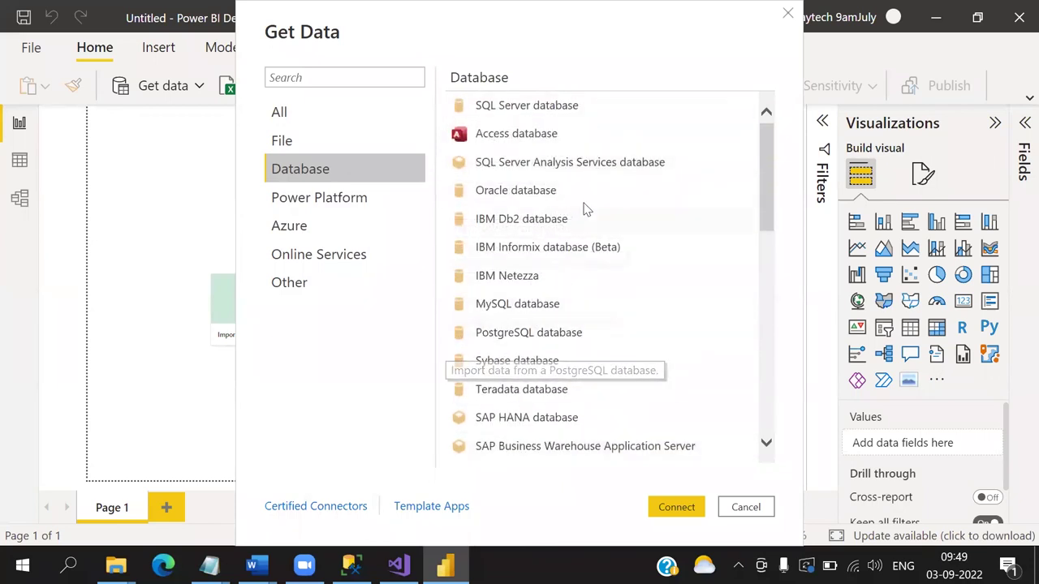
click(633, 172)
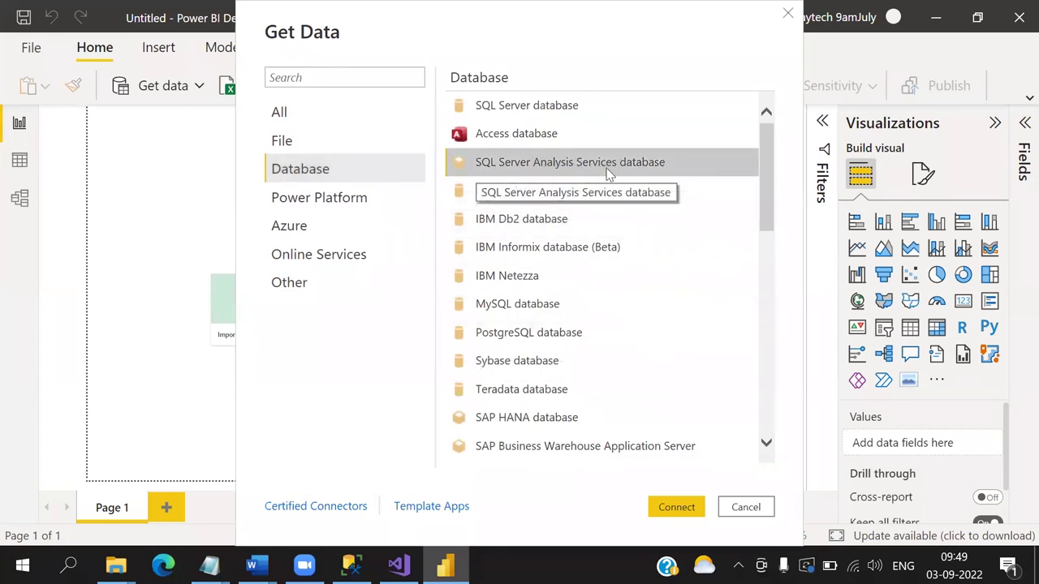
click(673, 507)
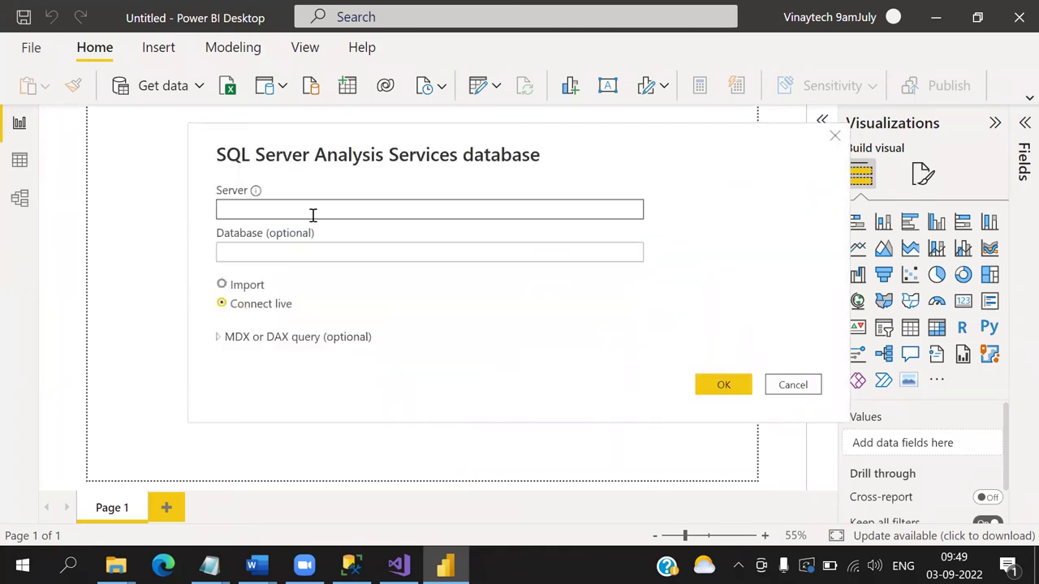
Enter LAPTOP-7PCSBRU5\VINAYTECH_2017_T as the Analysis Services server and check it against the instance in SQL Server Management Studio.
text(LAPTOP-7PCSBRU5\VINAYTECH_2017_T)
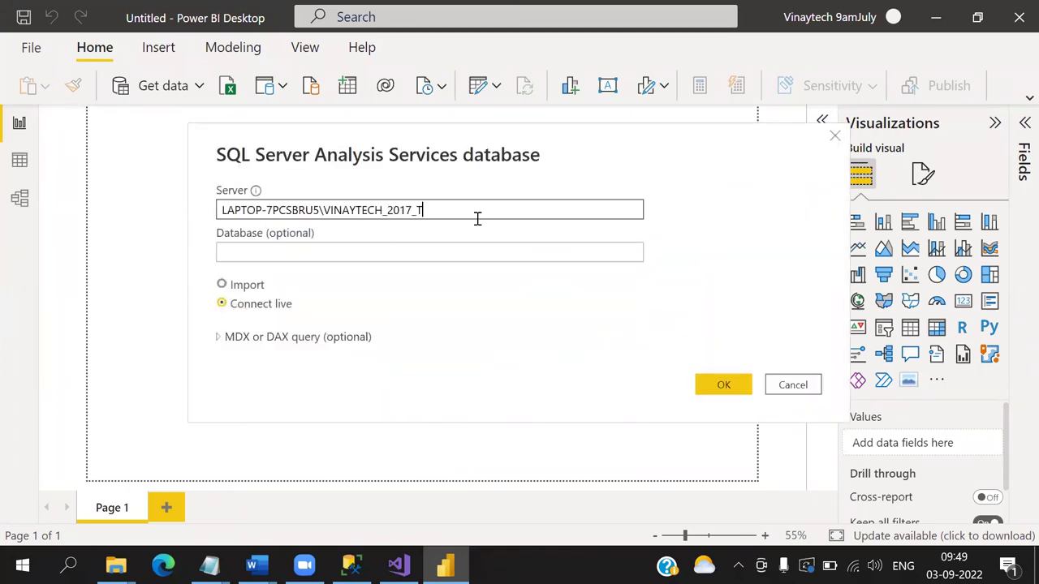
click(351, 566)
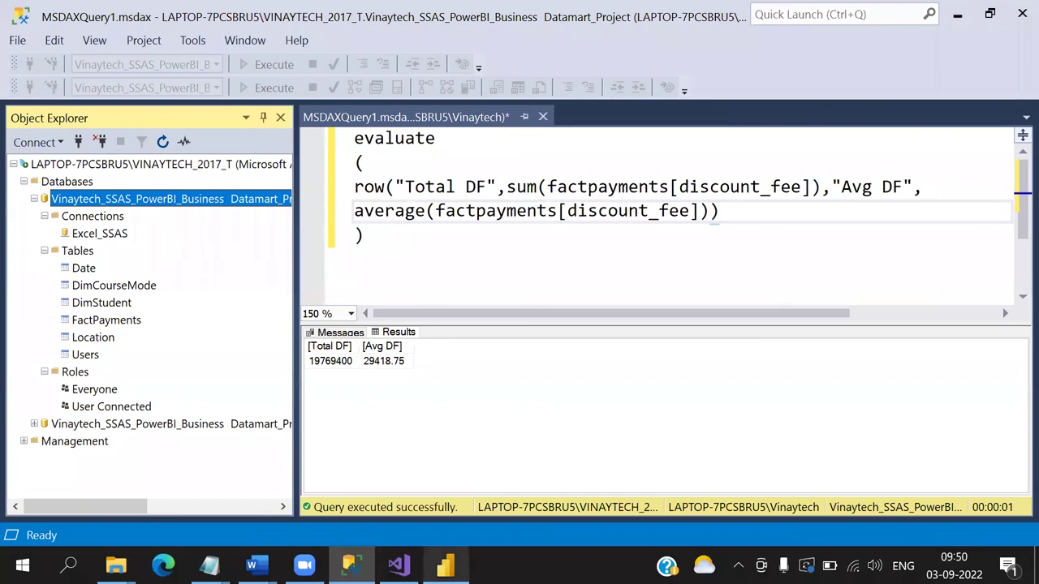
click(445, 566)
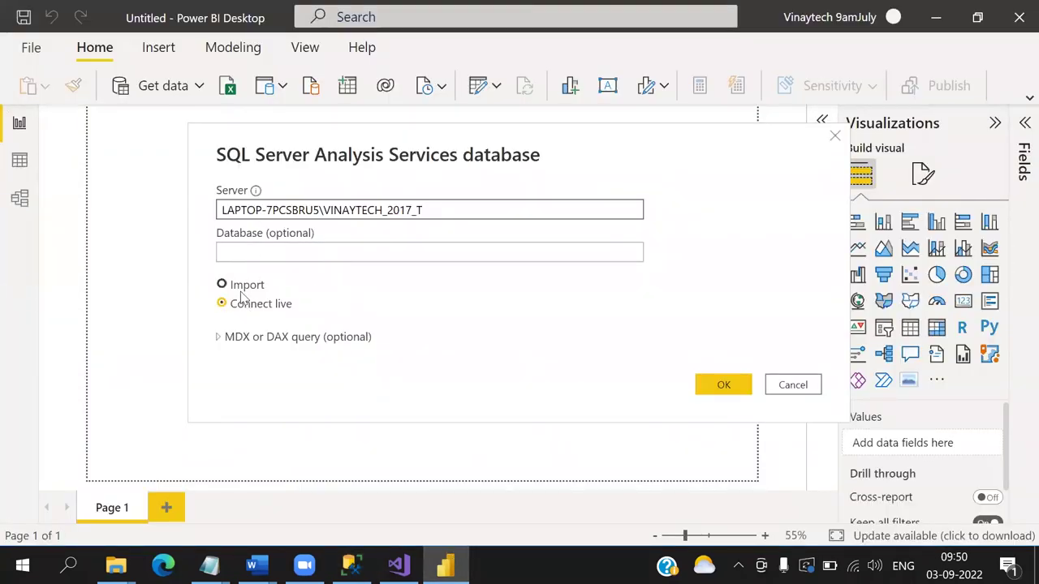